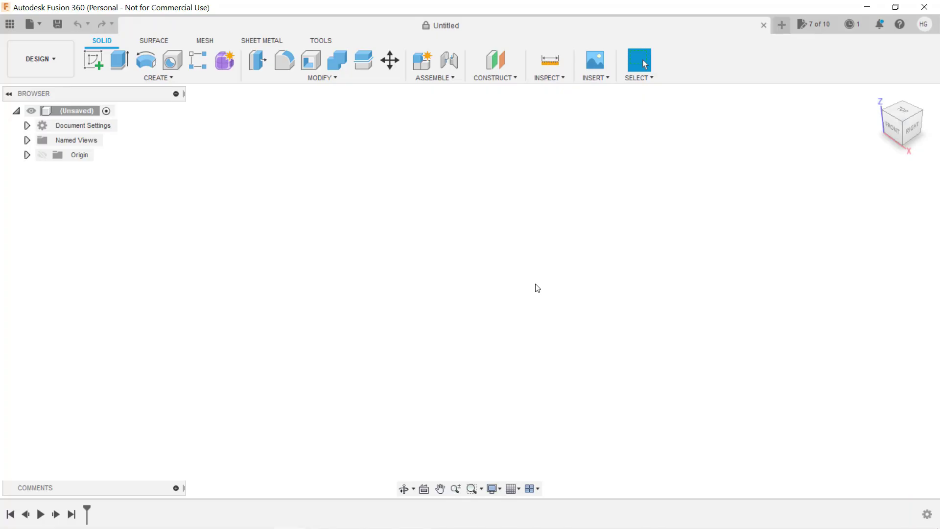
Sketch a 200 × 60 mm rectangle on the XZ front plane, cornered at the origin.
click(99, 60)
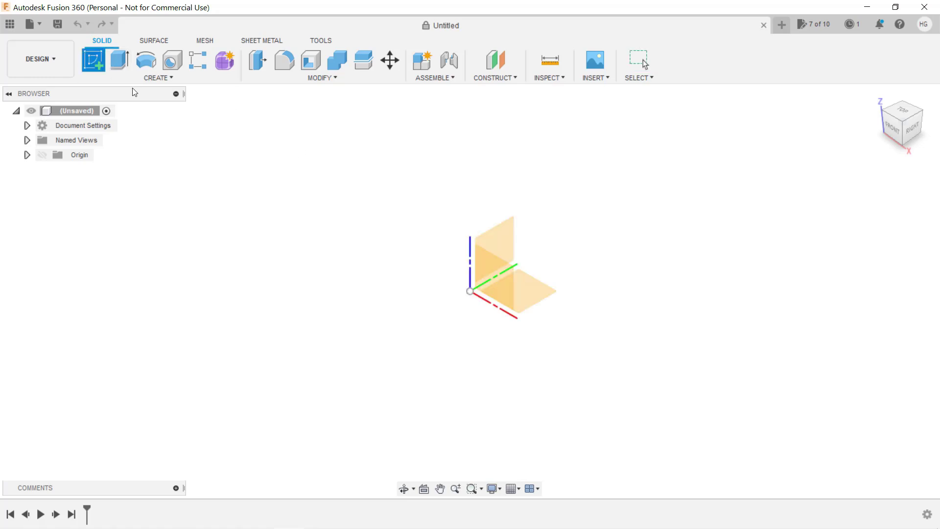
key(Escape)
key(r)
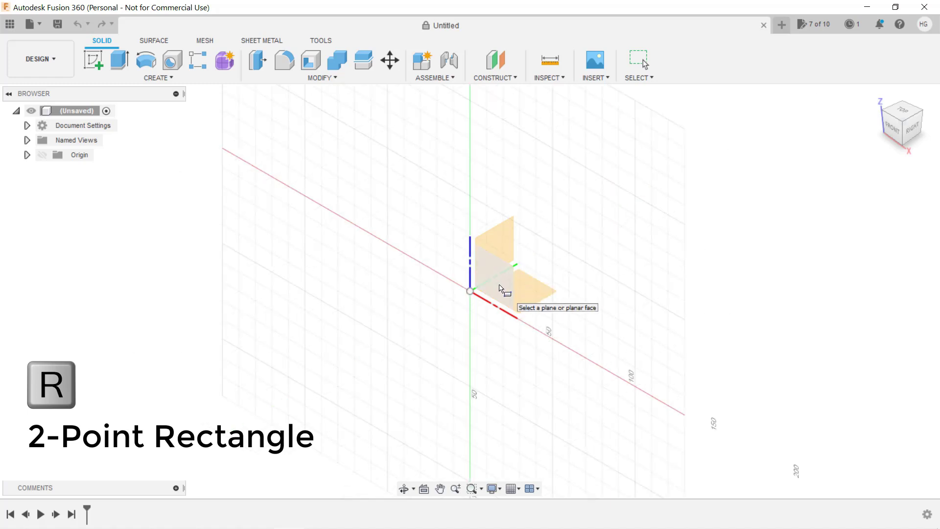
click(501, 289)
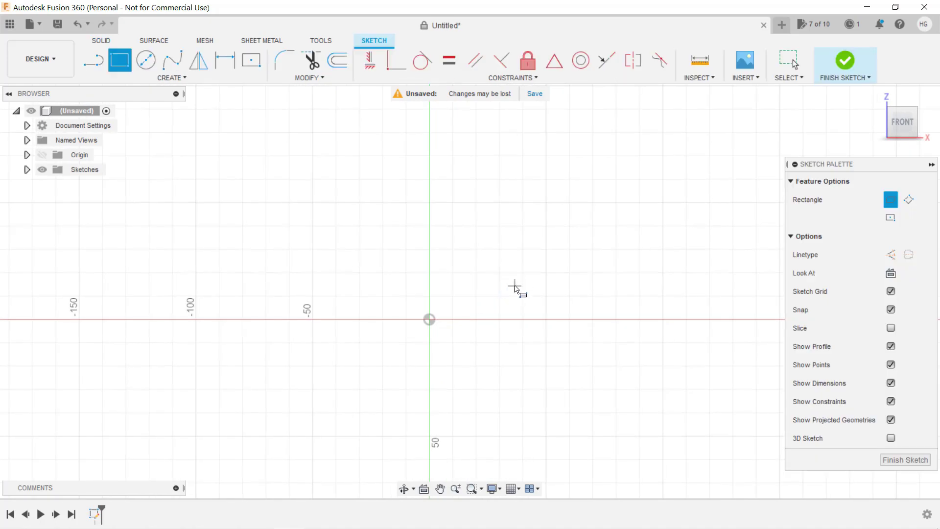
click(430, 319)
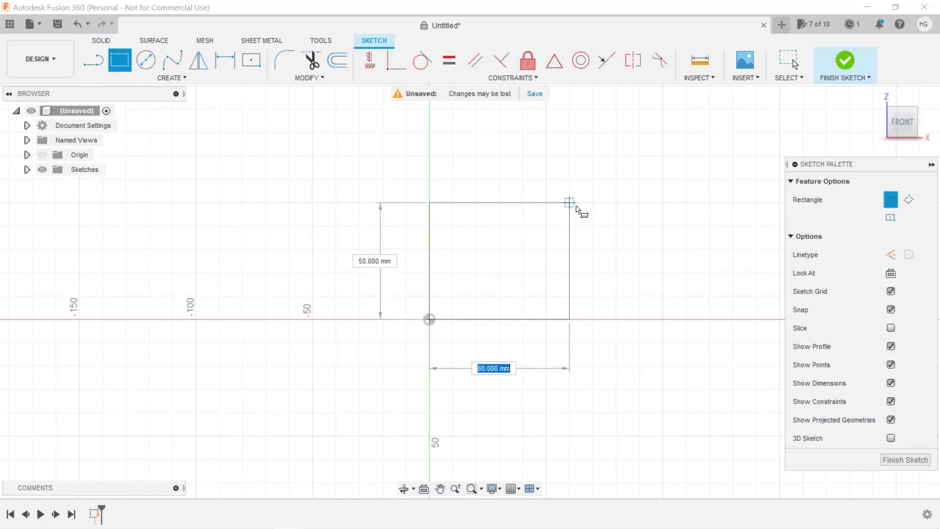
text(200)
key(Tab)
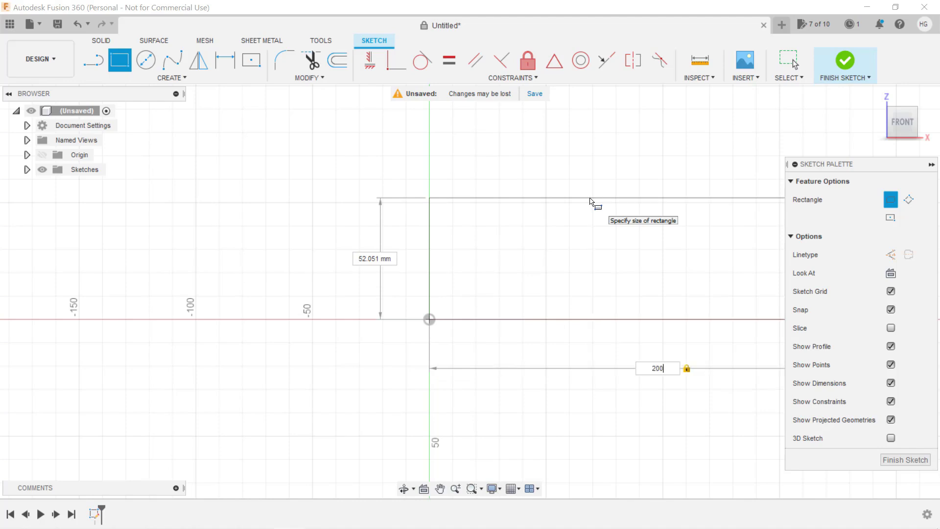
text(60)
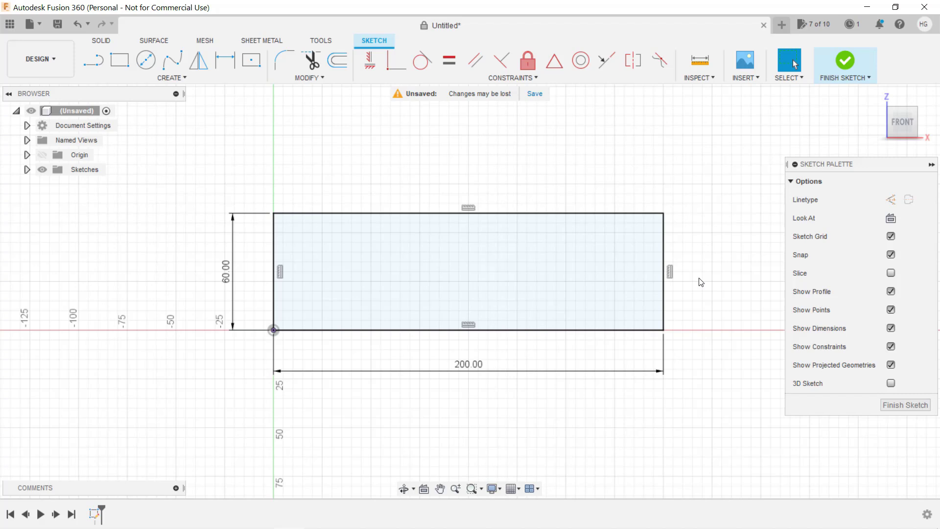
Offset the rectangle 2.5 mm inward with the Offset command.
key(s)
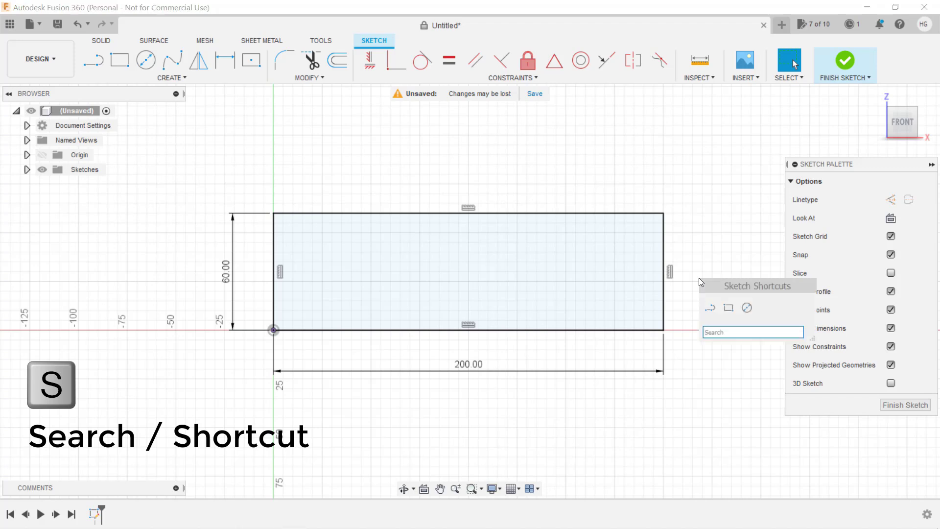
text(offse)
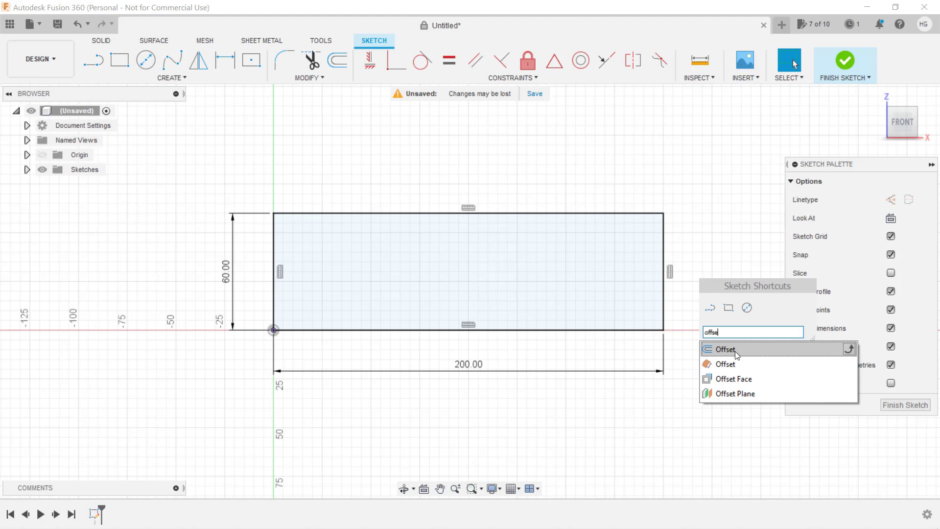
click(735, 351)
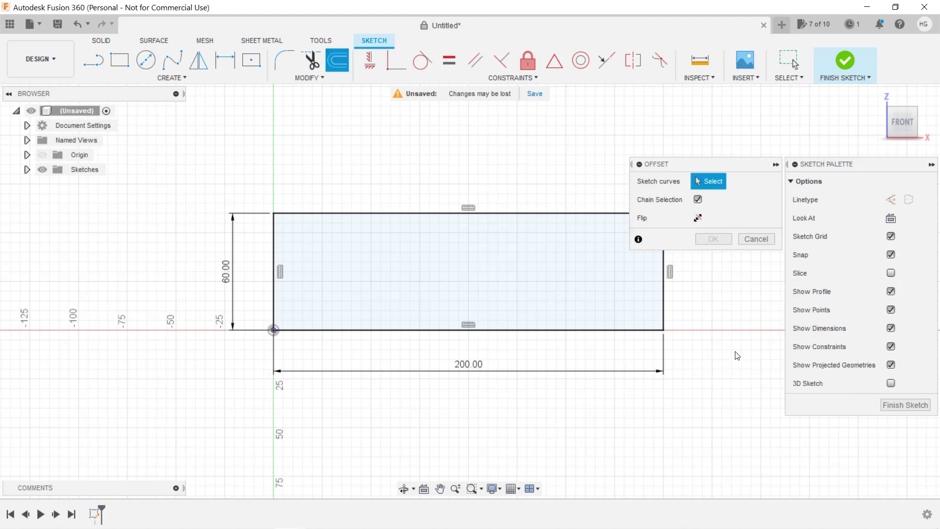
click(579, 330)
text(2.5)
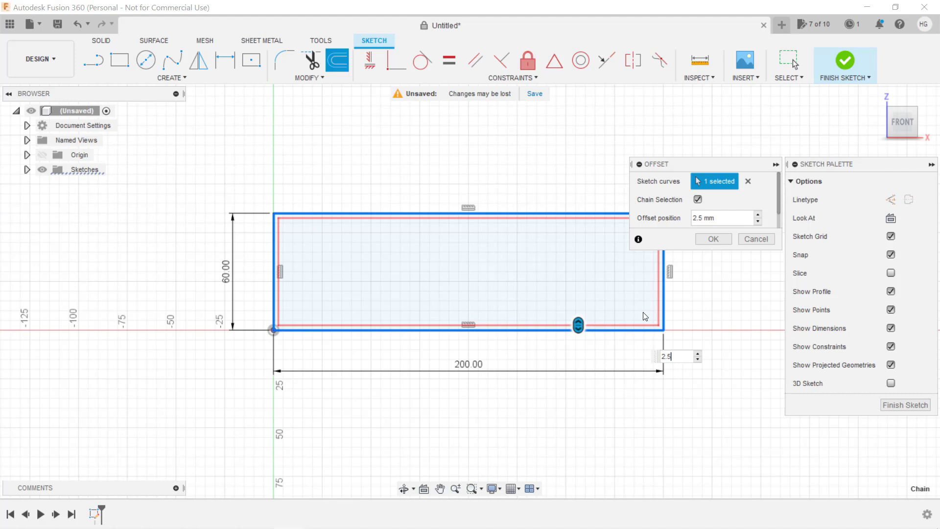
click(710, 240)
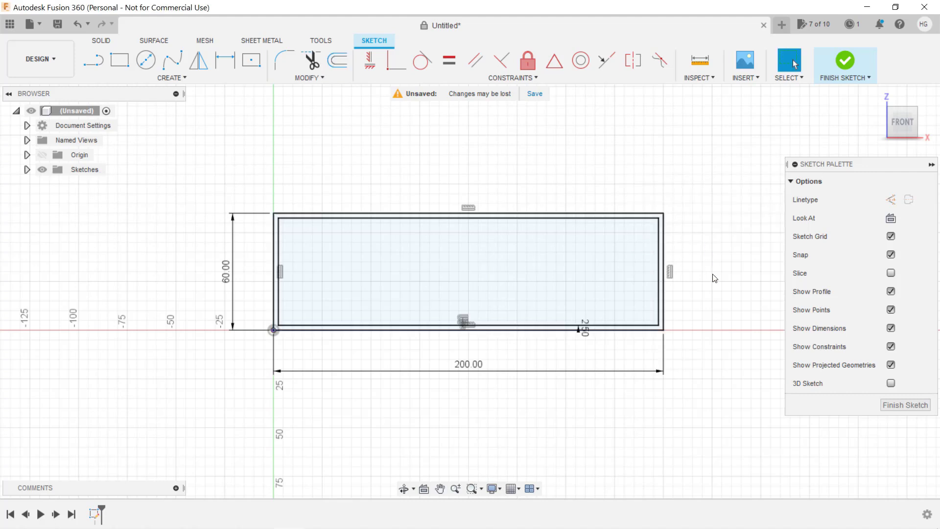
scroll(714, 278, up, 3)
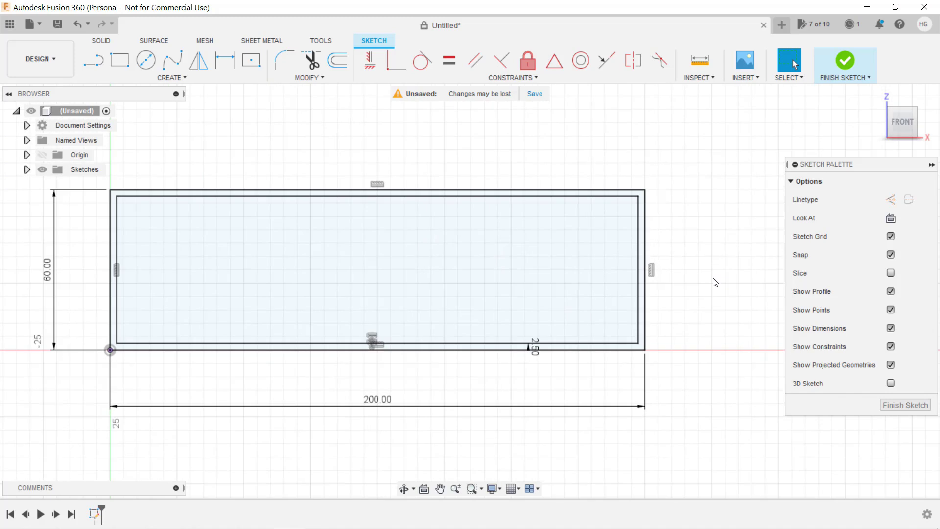
Undo that offset and redo it, again offsetting the rectangle 2.5 mm inward.
key(ctrl+z)
text(soff)
key(Return)
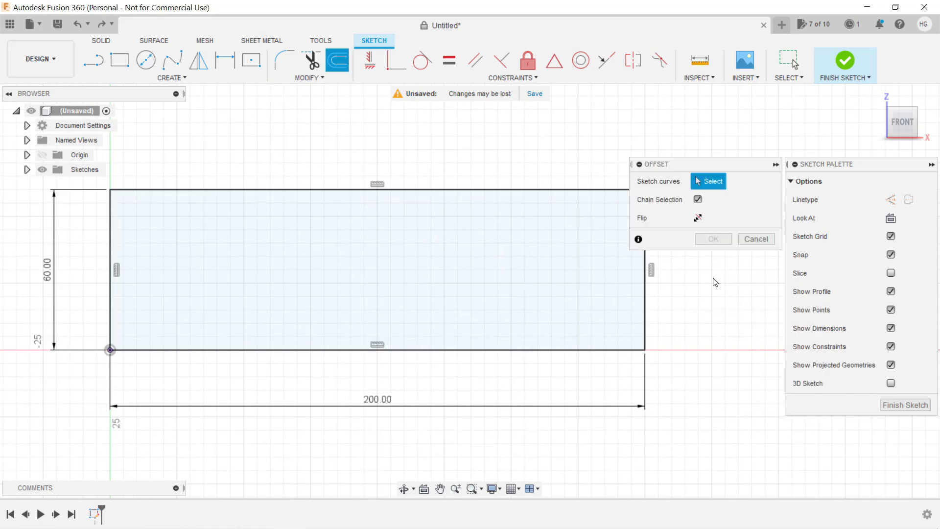
click(605, 351)
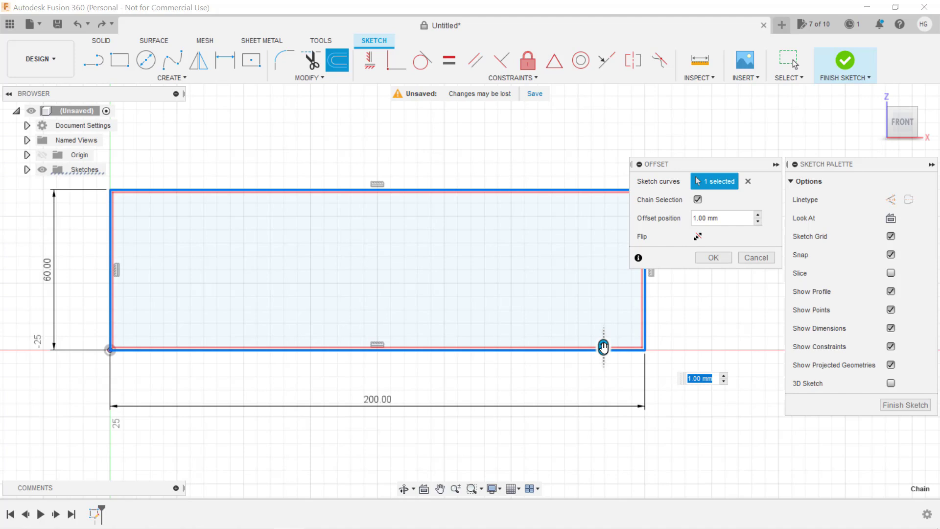
mouse_move(604, 349)
mouse_down()
mouse_move(619, 401)
mouse_move(609, 320)
mouse_move(622, 367)
mouse_move(614, 336)
mouse_up()
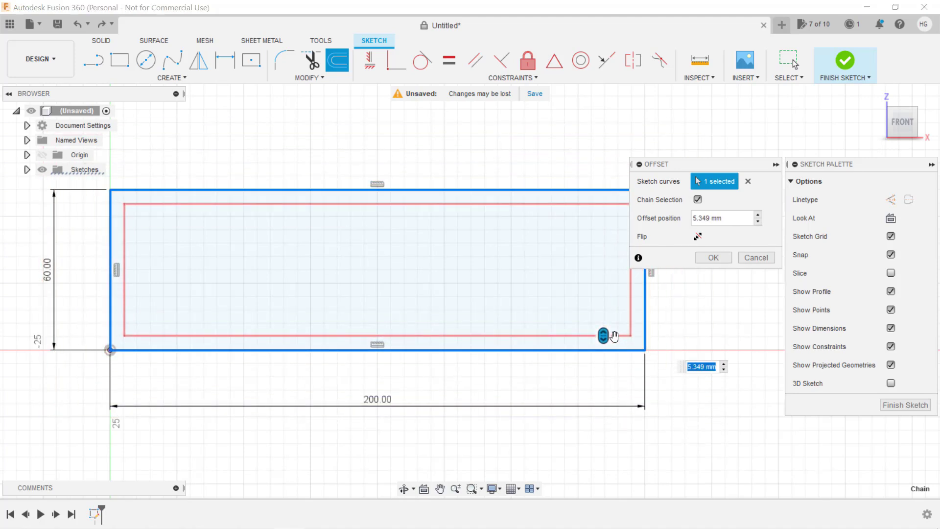
text(2.5)
key(Return)
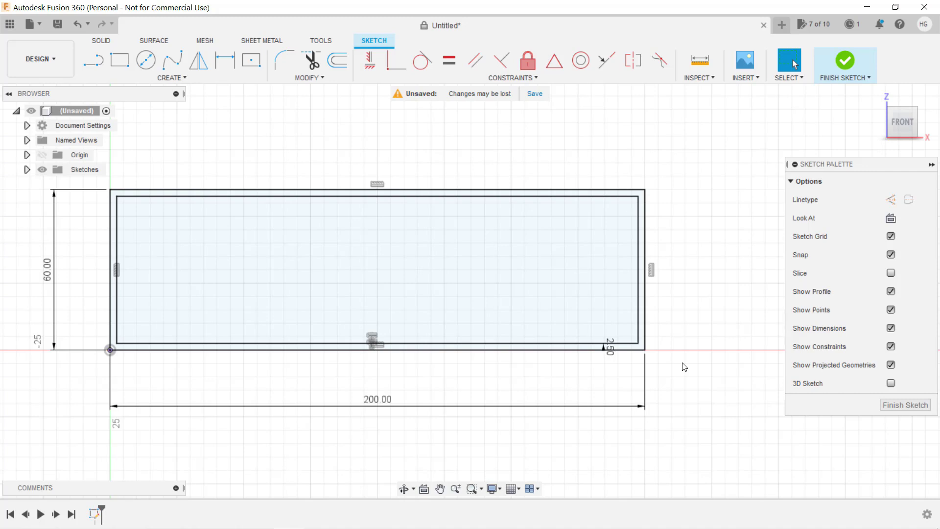
key(l)
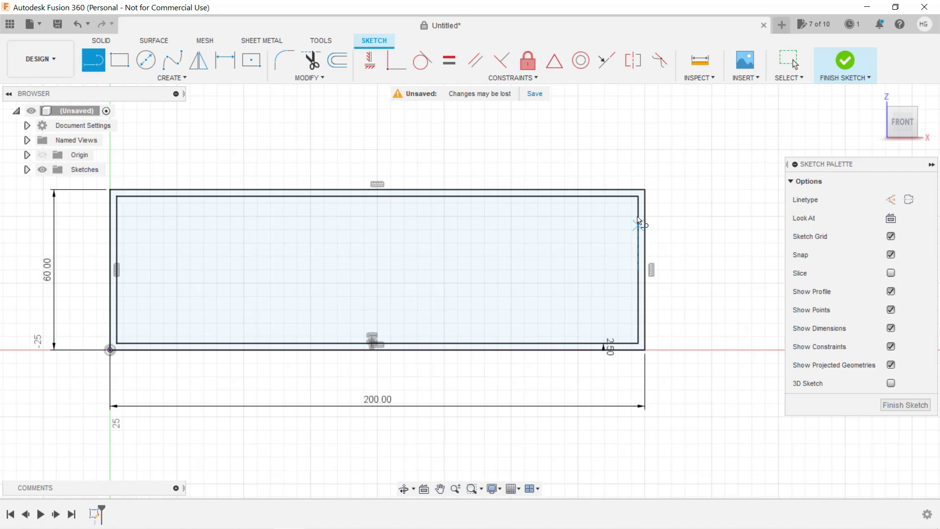
click(638, 201)
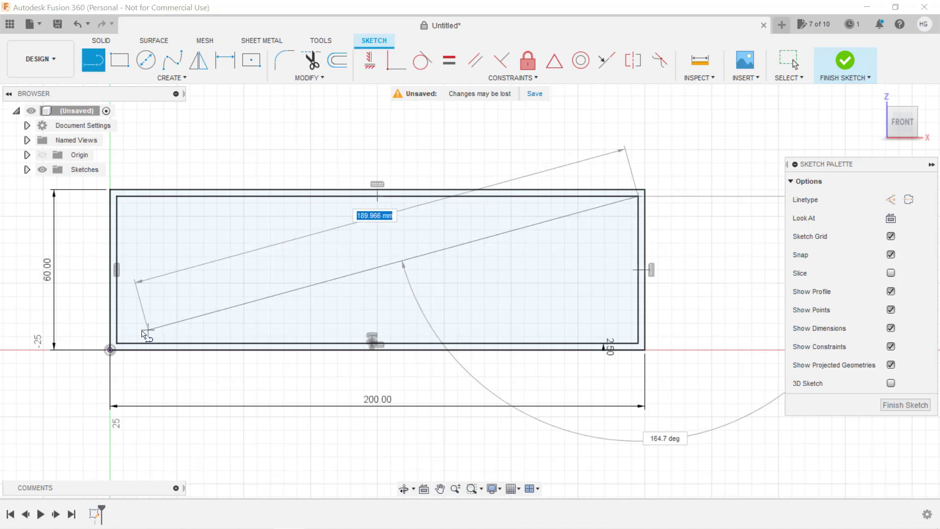
double_click(117, 342)
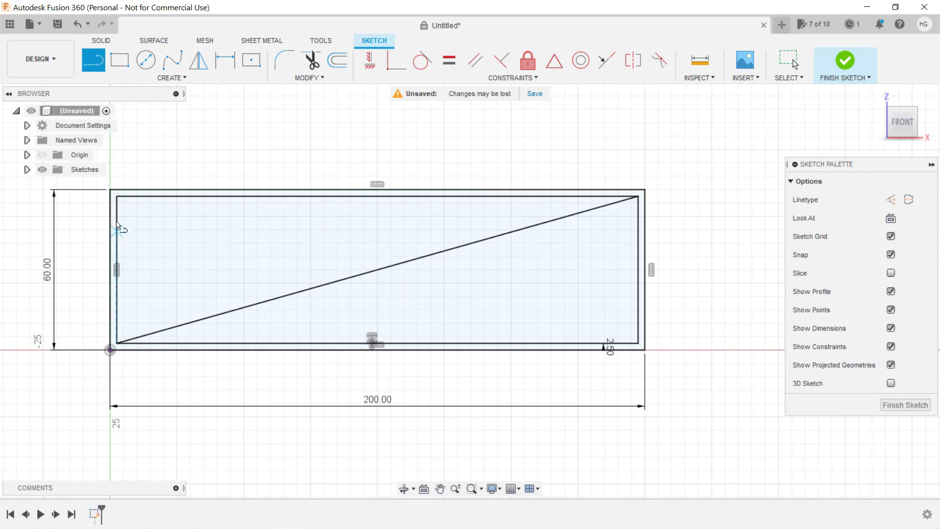
click(117, 197)
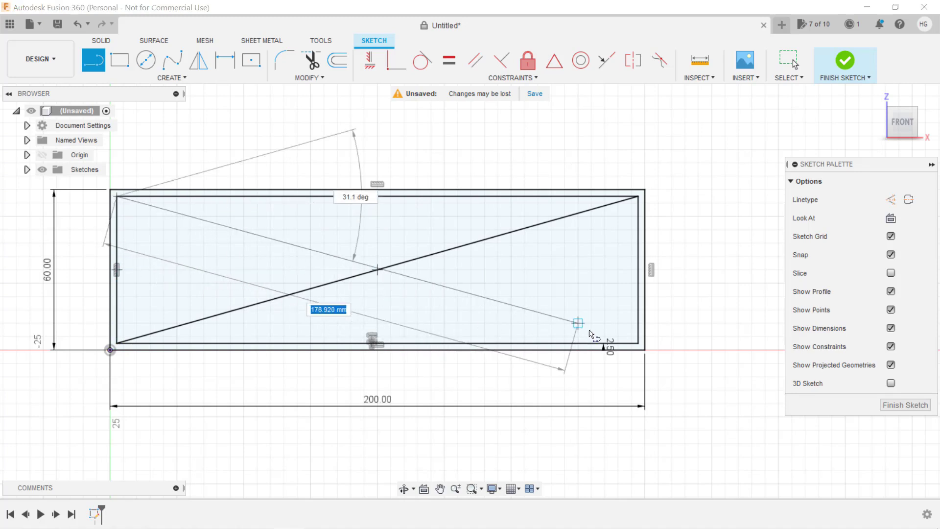
double_click(639, 342)
key(Escape)
click(448, 250)
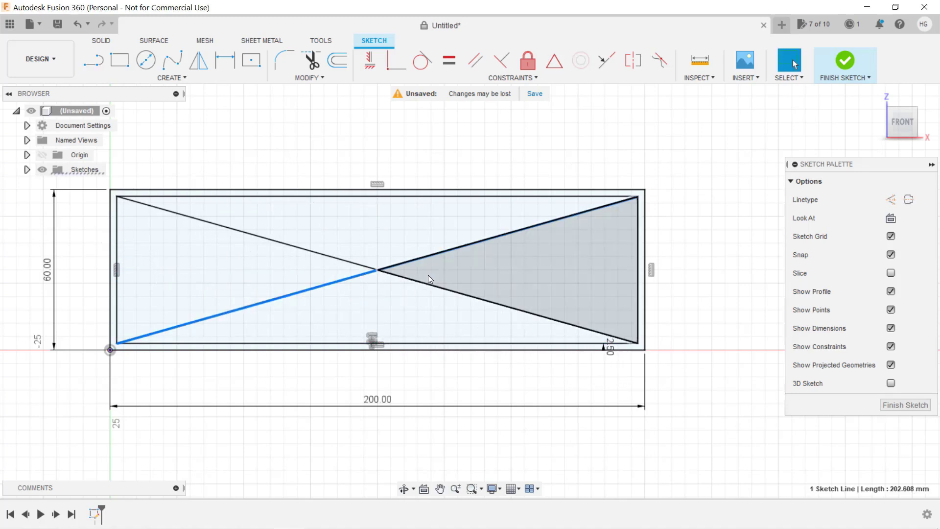
shift+click(423, 283)
key(x)
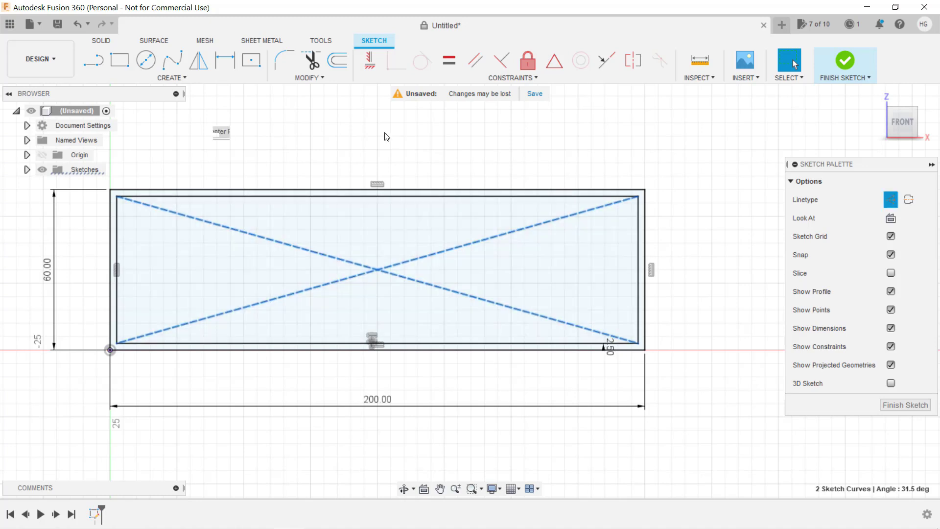
click(385, 138)
click(186, 78)
mouse_move(109, 105)
click(220, 131)
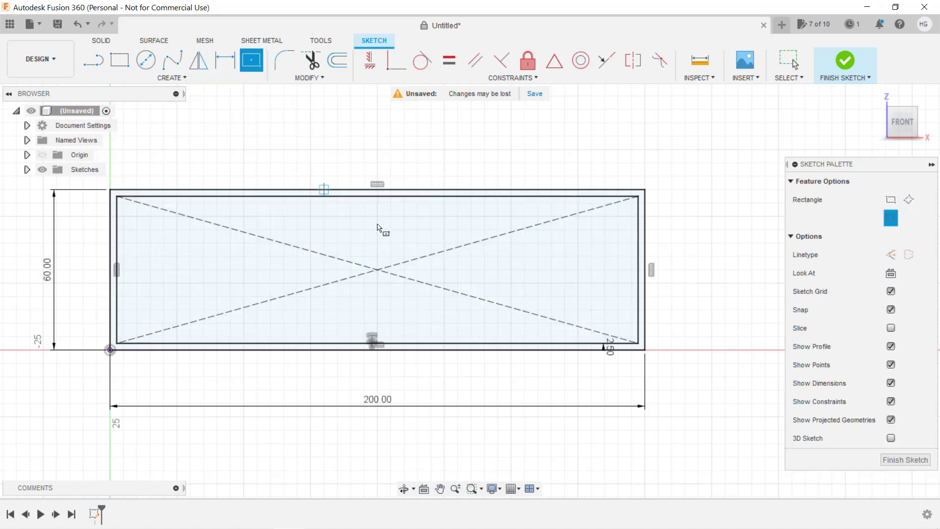
click(377, 270)
text(100)
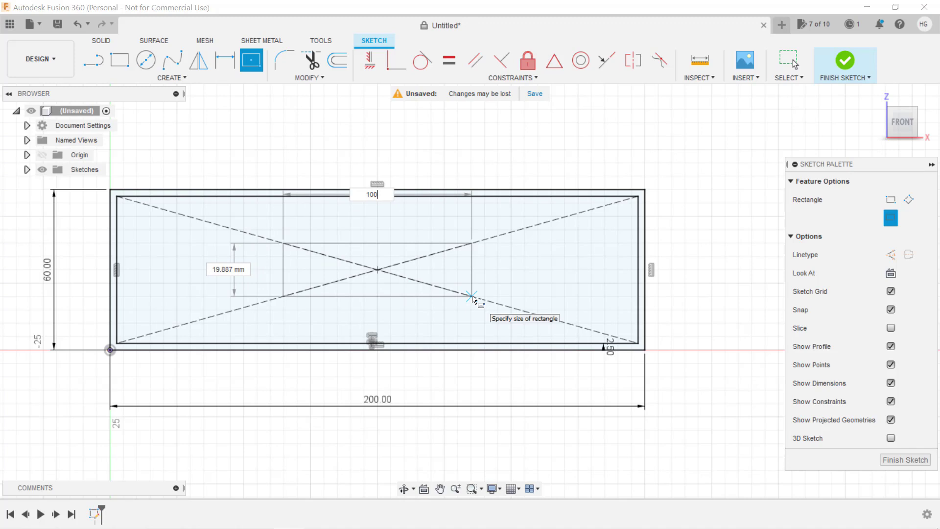
key(Tab)
text(10)
key(Tab)
key(Return)
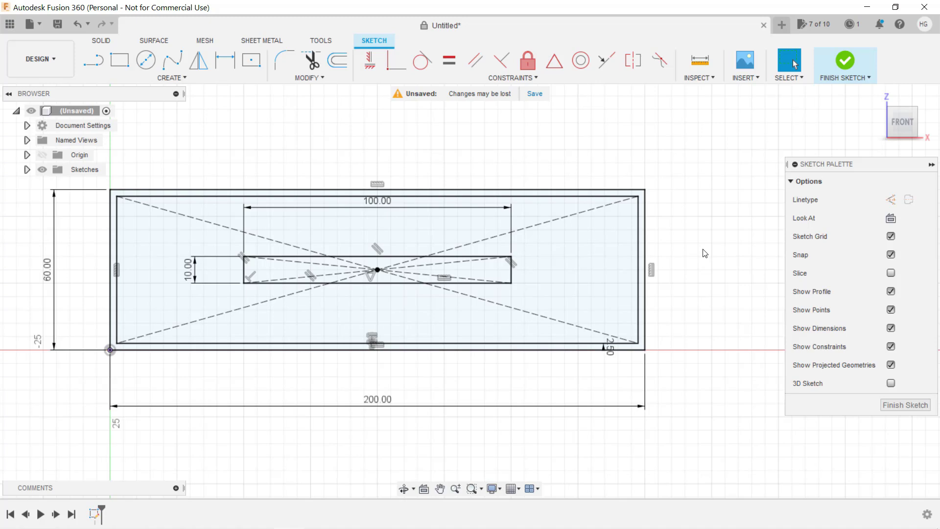
key(ctrl+z)
key(ctrl+z)
key(ctrl+z)
key(ctrl+z)
key(ctrl+z)
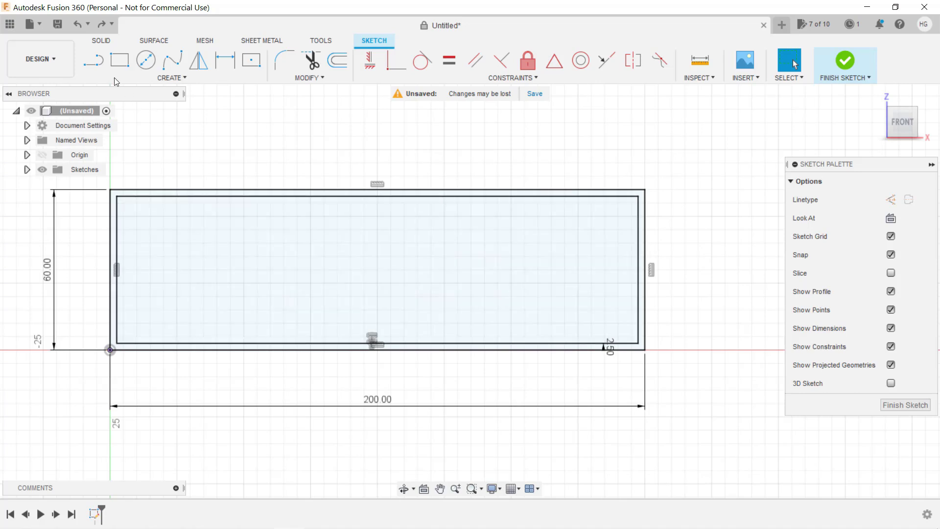
Draw a 100 × 10 mm two-point rectangle inside the inner outline.
click(120, 61)
click(217, 256)
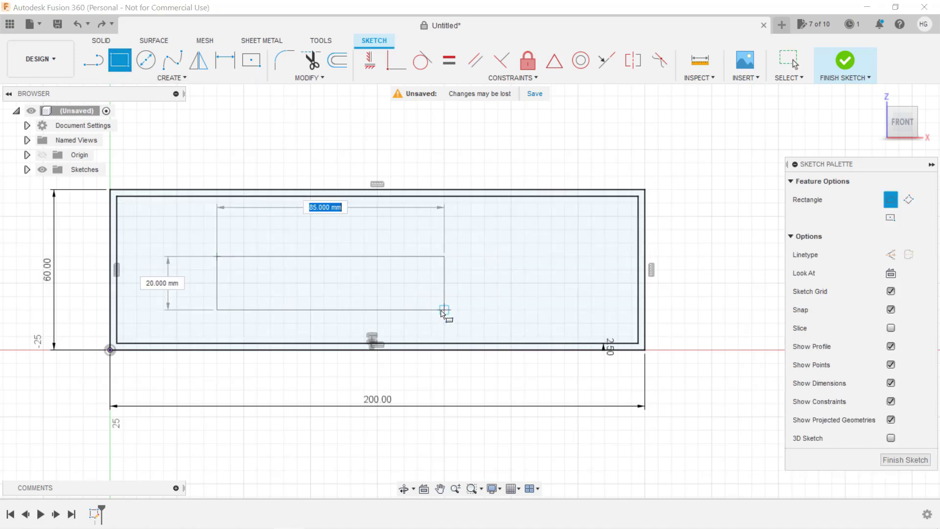
text(100)
key(Tab)
text(10)
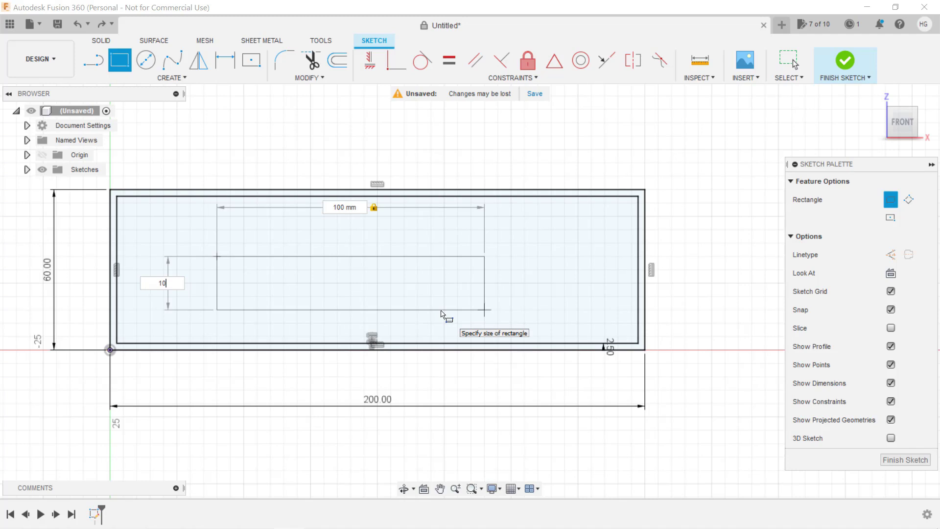
key(Return)
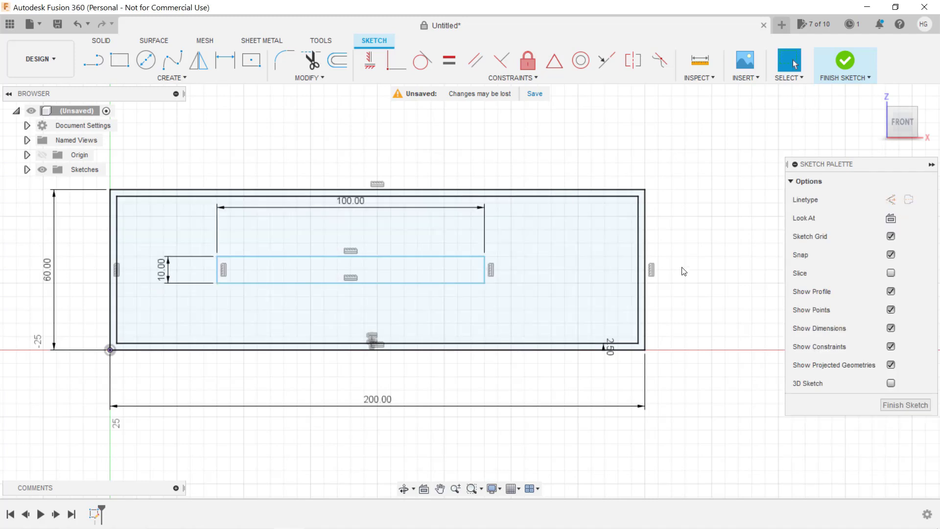
click(86, 62)
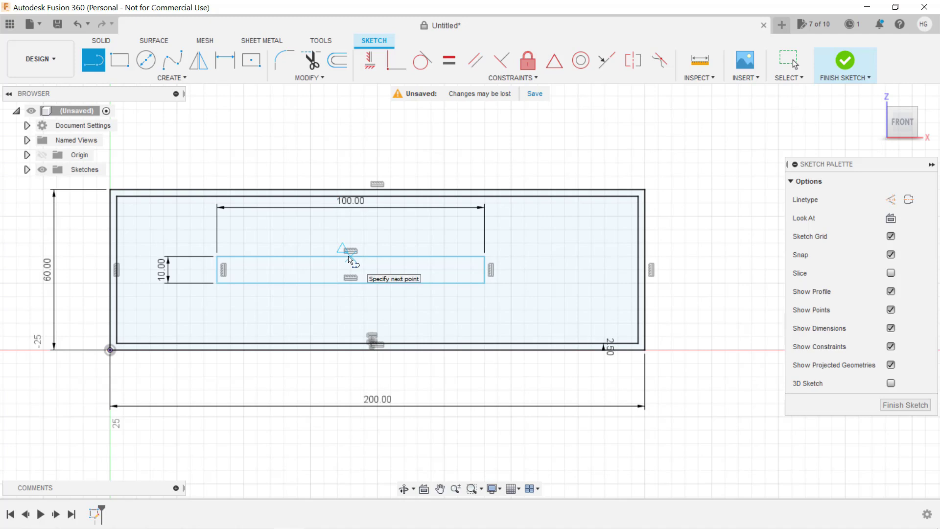
Draw a slanted line up from the slot rectangle and a horizontal line from the slot to the left edge.
click(350, 256)
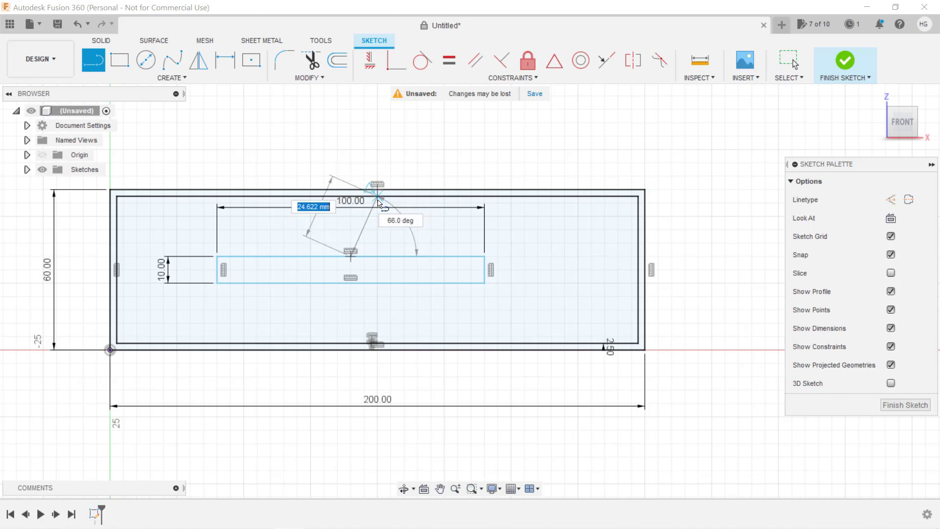
click(372, 202)
key(Escape)
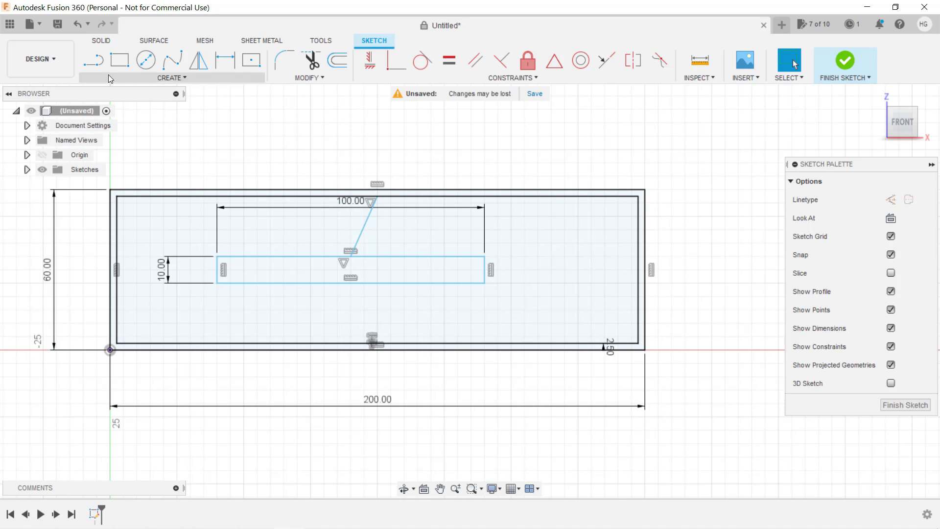
click(93, 60)
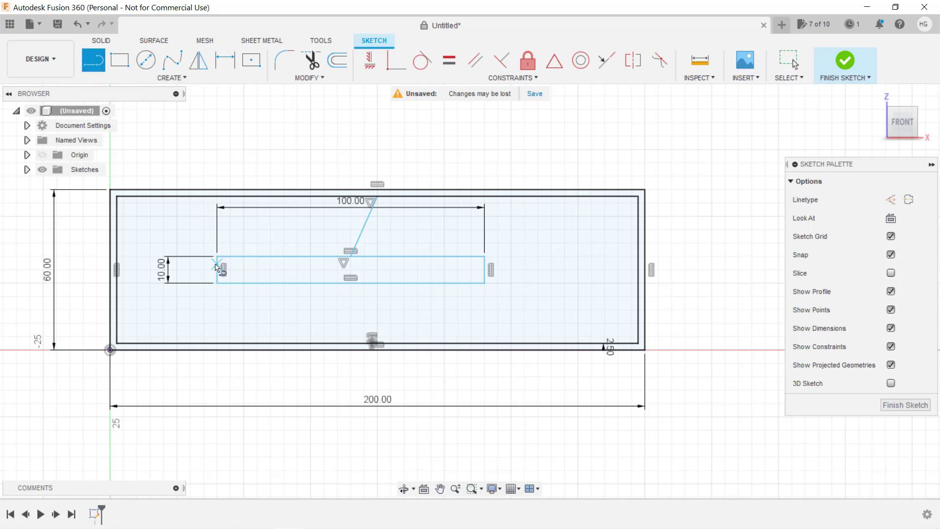
drag(166, 262, 117, 269)
key(Escape)
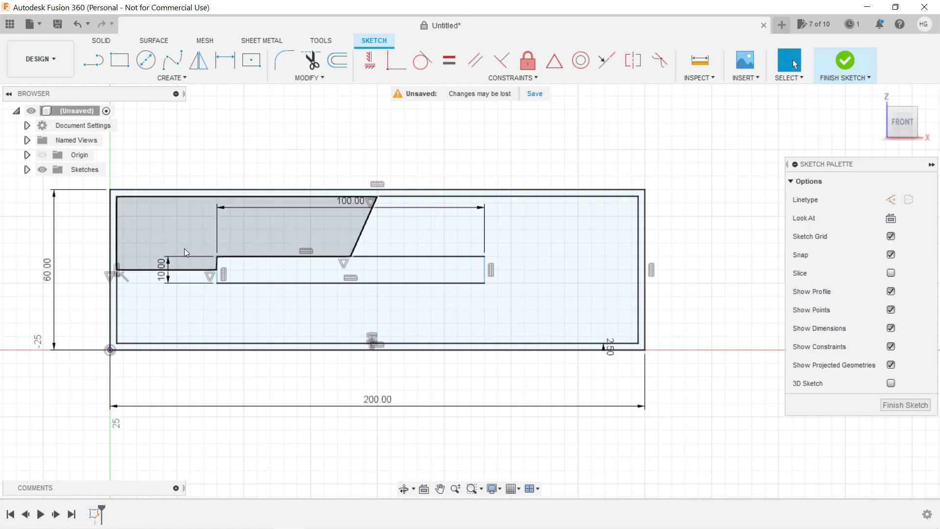
Apply the Horizontal/Vertical constraint to make the slanted line vertical.
shift+click(160, 269)
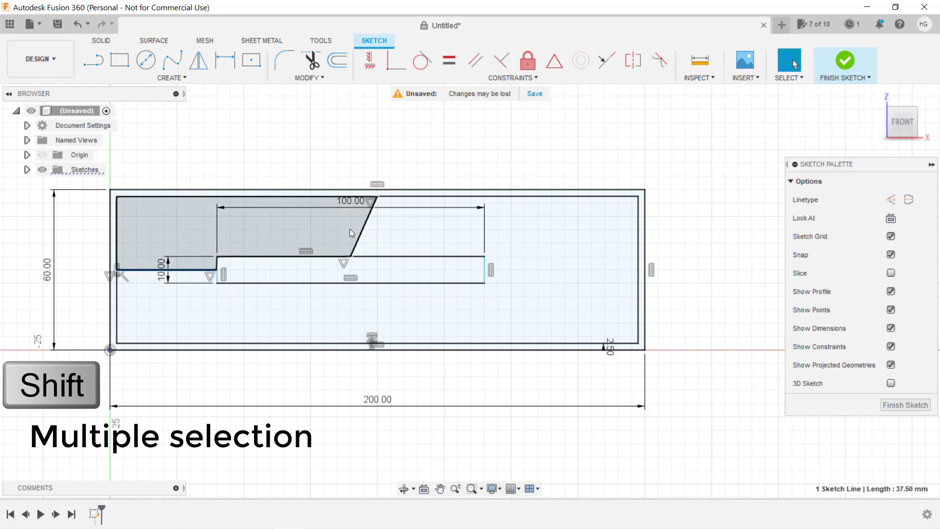
shift+click(367, 230)
shift+click(368, 230)
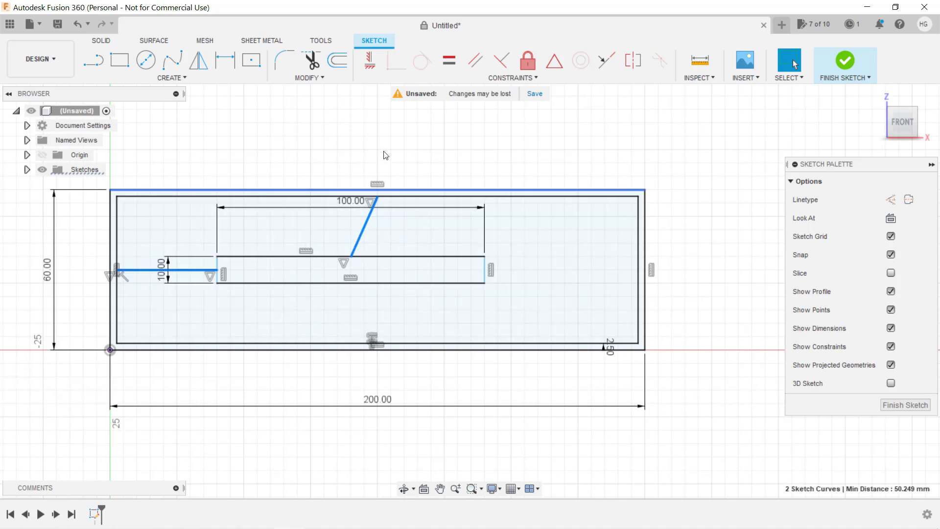
click(371, 65)
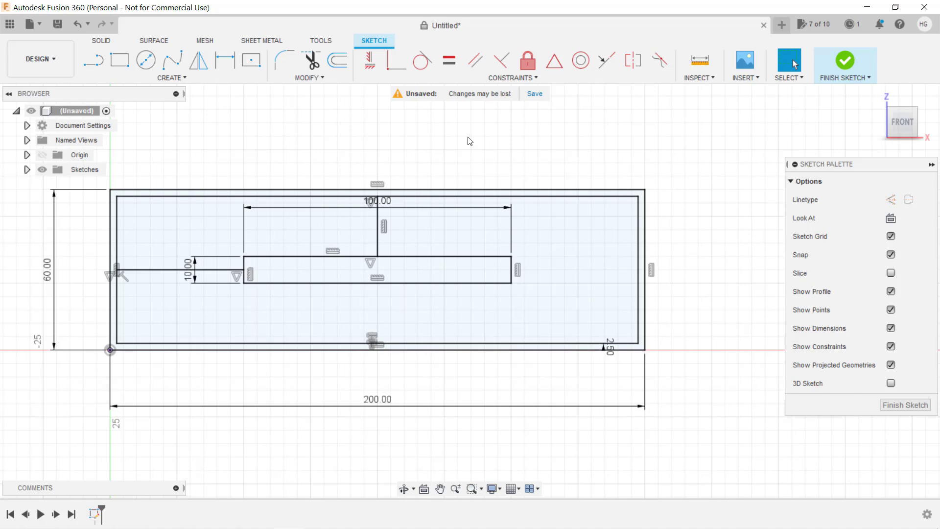
Set the vertical and horizontal connecting lines to Construction linetype.
key(Escape)
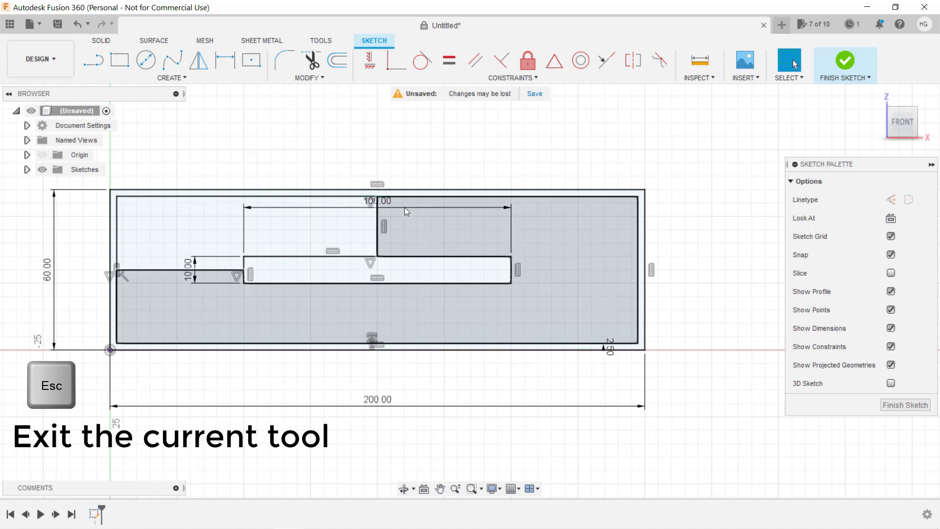
shift+click(377, 228)
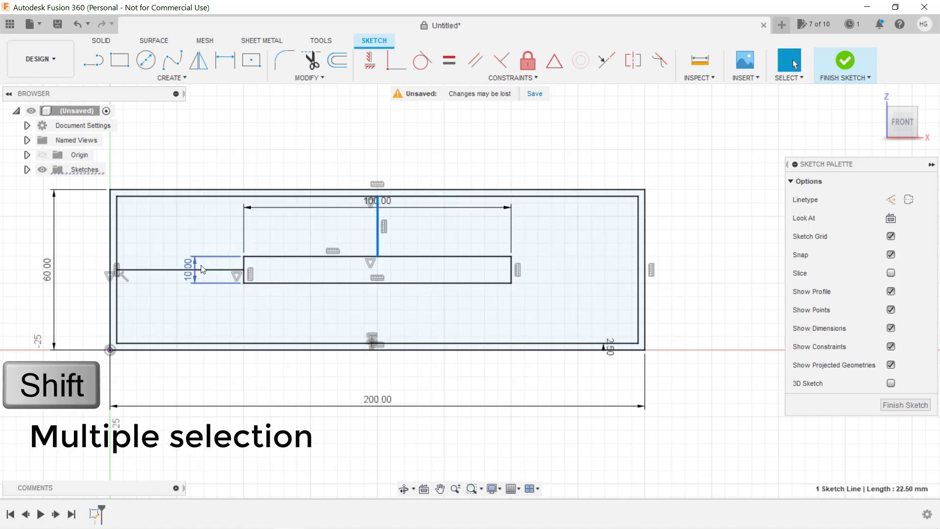
shift+click(187, 269)
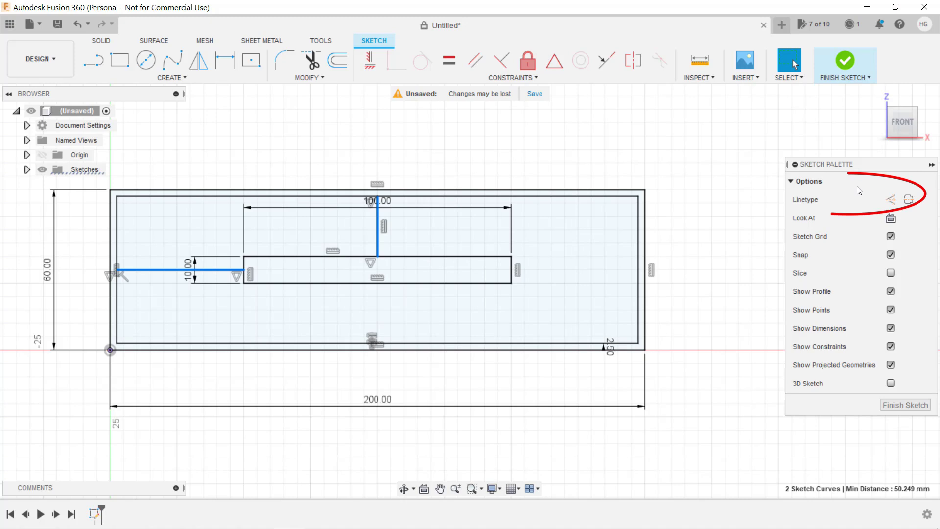
click(891, 199)
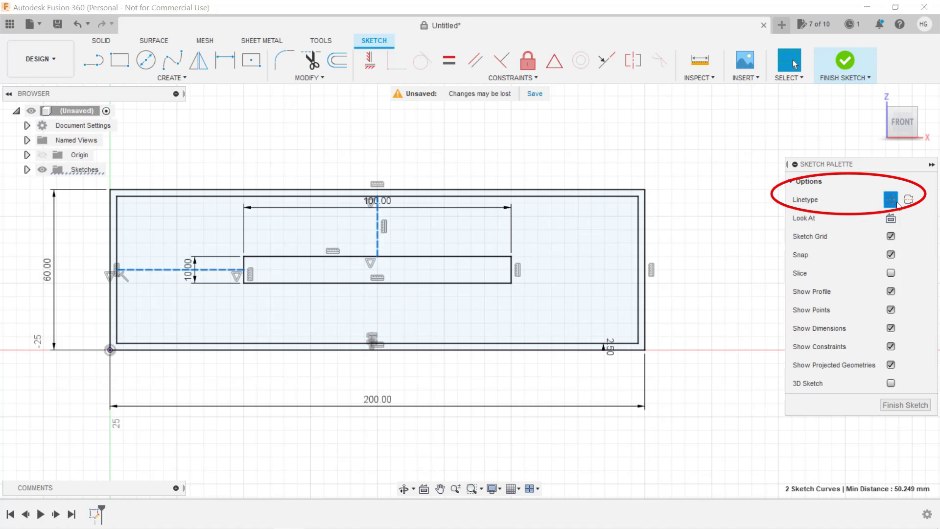
key(x)
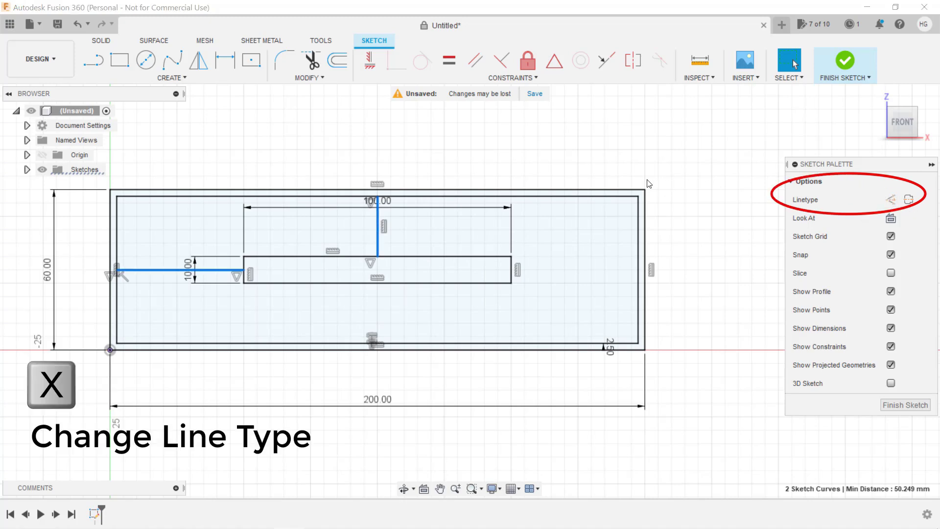
key(x)
key(x)
key(x)
key(x)
key(x)
key(x)
key(x)
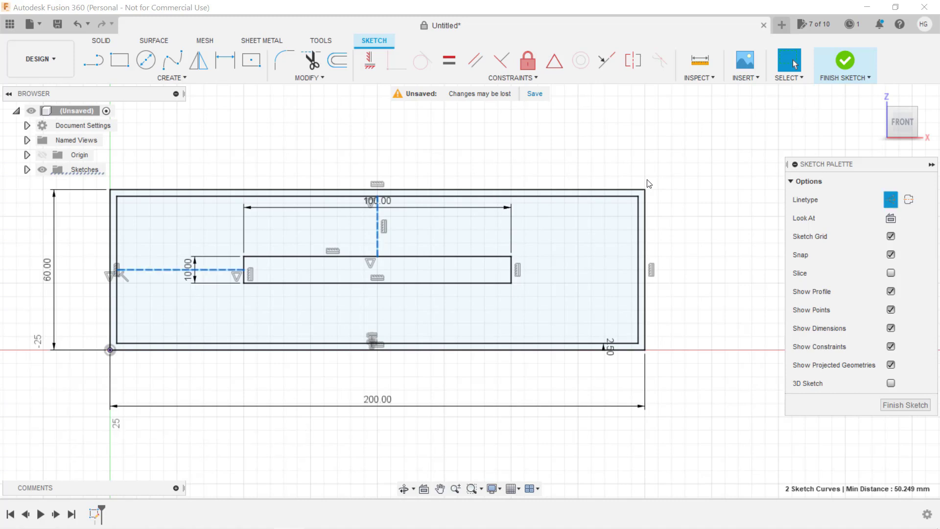
click(689, 175)
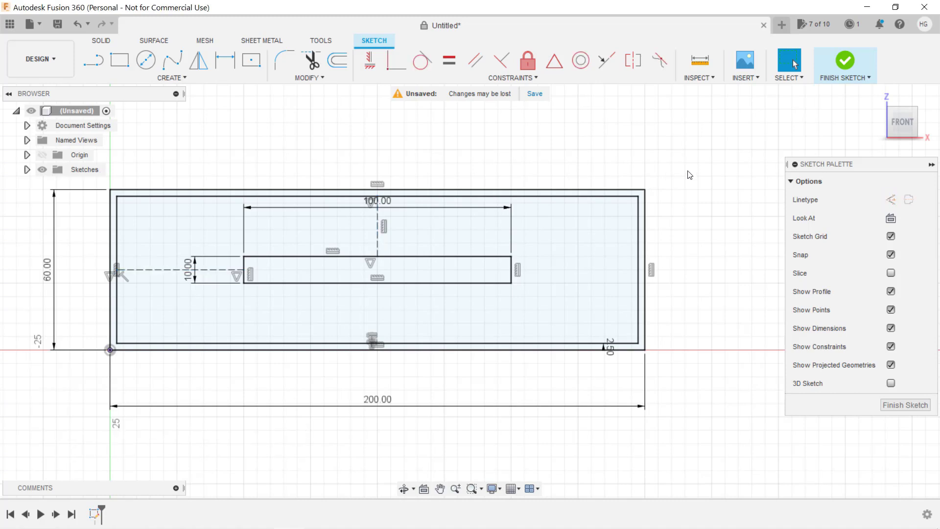
Finish the sketch and extrude all three profiles 200 mm into a new solid.
click(843, 62)
scroll(459, 402, down, 1)
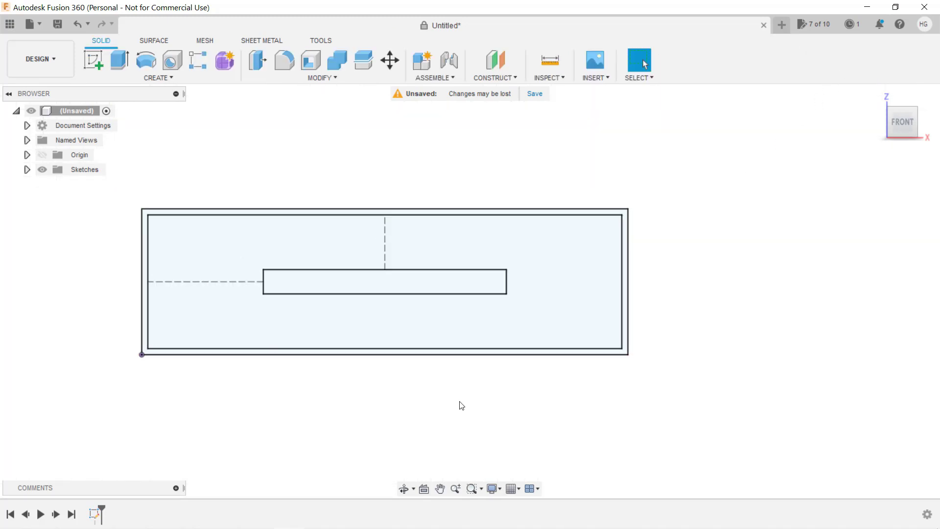
mouse_move(458, 404)
middle_down()
mouse_move(499, 384)
mouse_move(540, 388)
middle_up()
key(e)
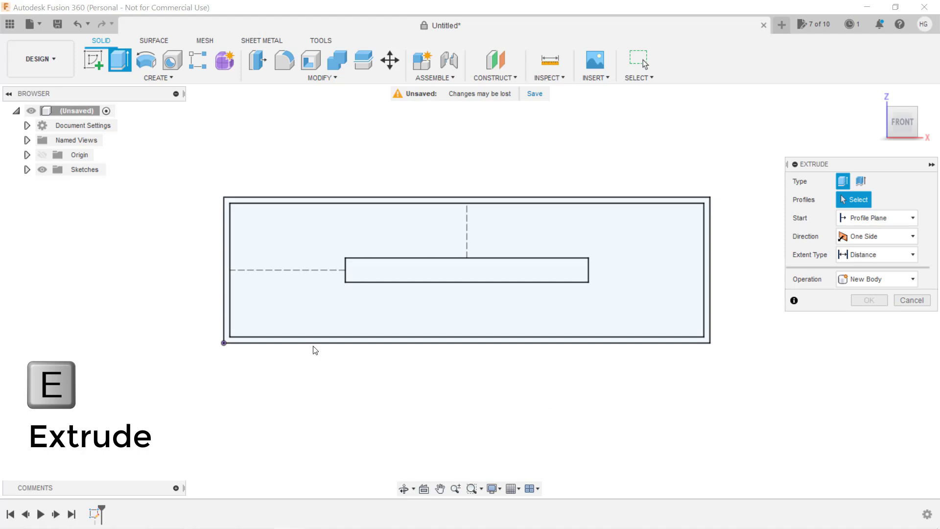
mouse_move(177, 164)
mouse_down()
mouse_move(618, 308)
mouse_move(735, 390)
mouse_up()
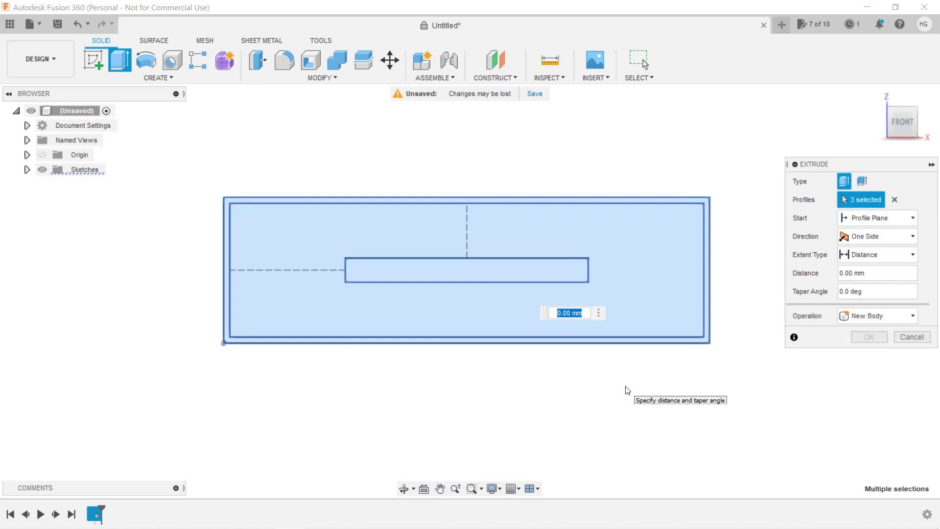
text(200)
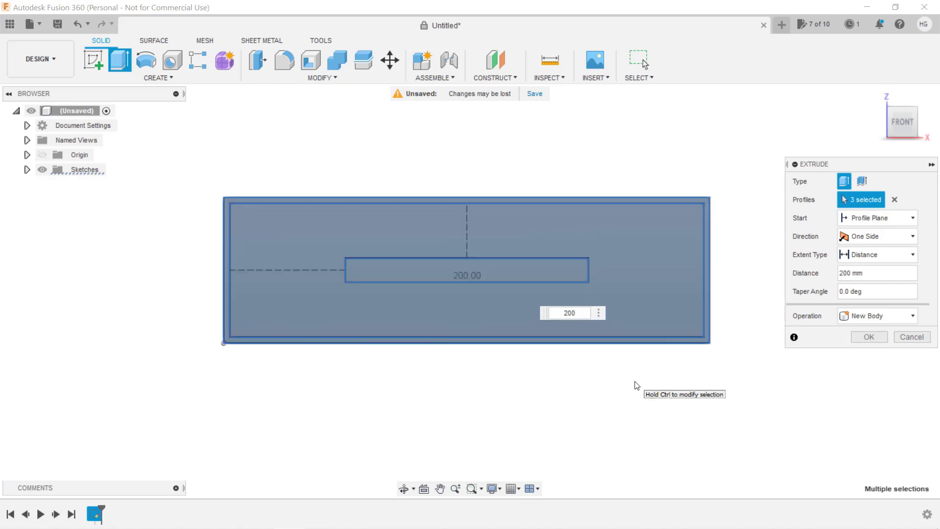
click(858, 336)
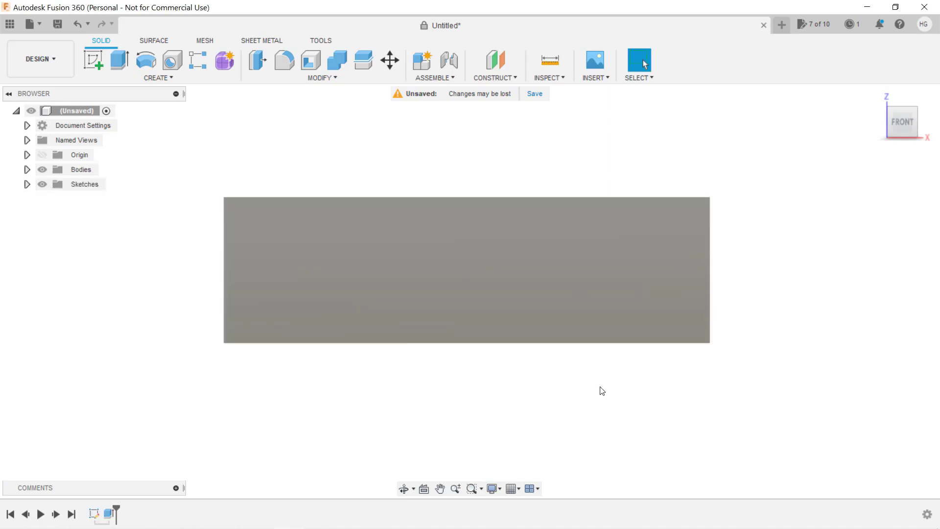
mouse_move(534, 394)
shift+middle_down()
mouse_move(556, 363)
mouse_move(533, 382)
mouse_move(542, 410)
shift+middle_up()
Shell the block with a 2 mm inside thickness, removing its front face.
text(s)
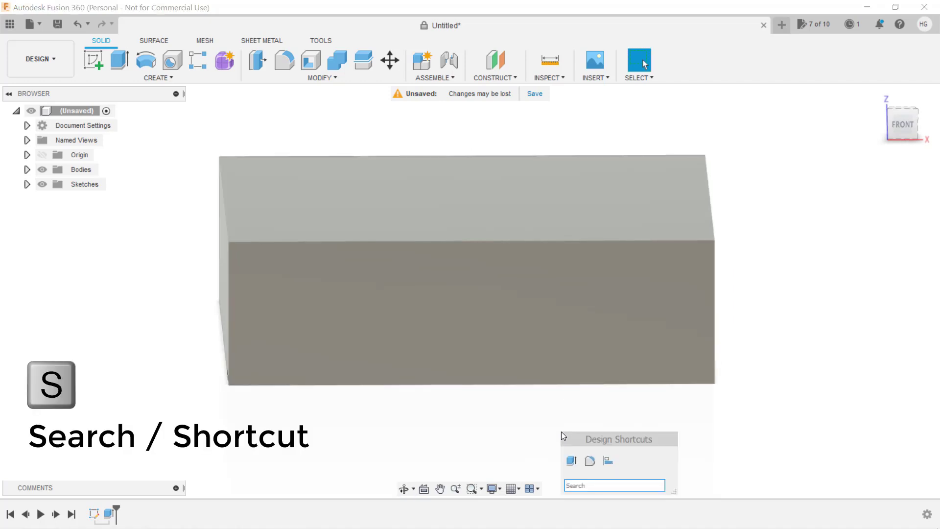
text(shell)
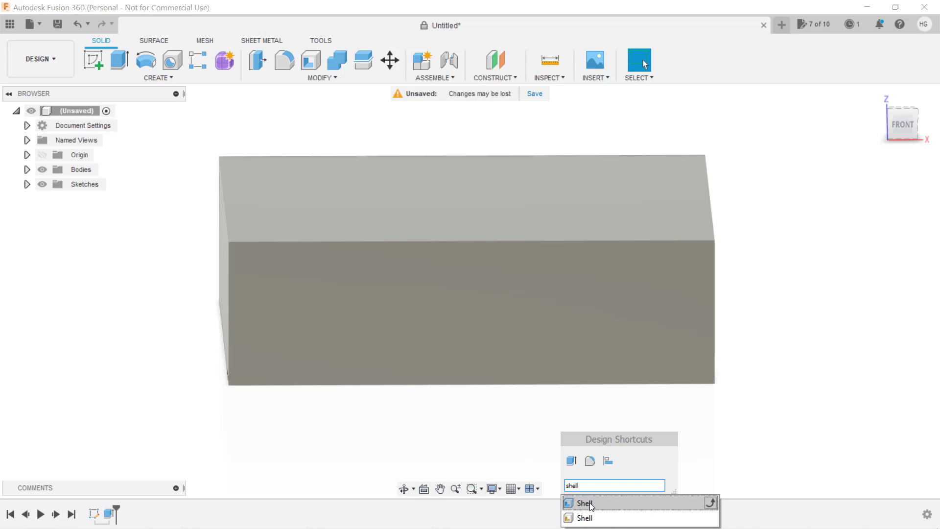
click(590, 502)
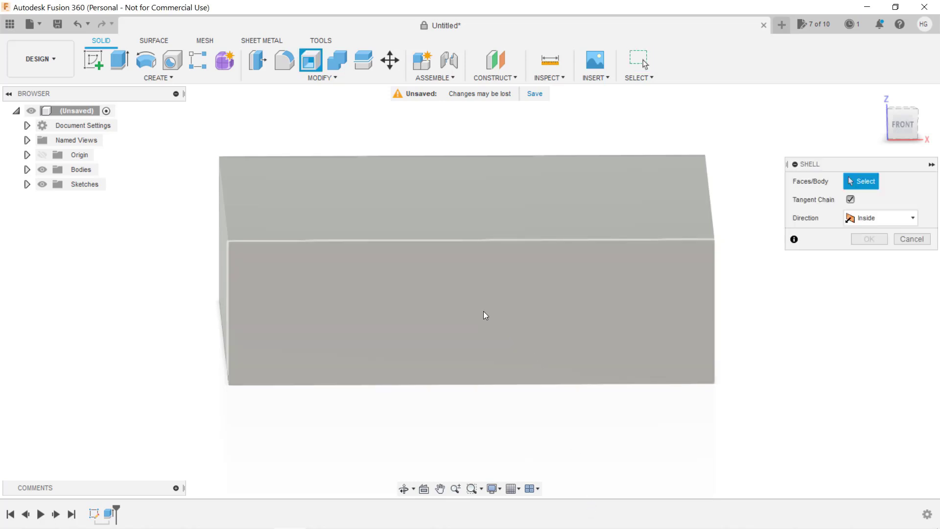
click(483, 312)
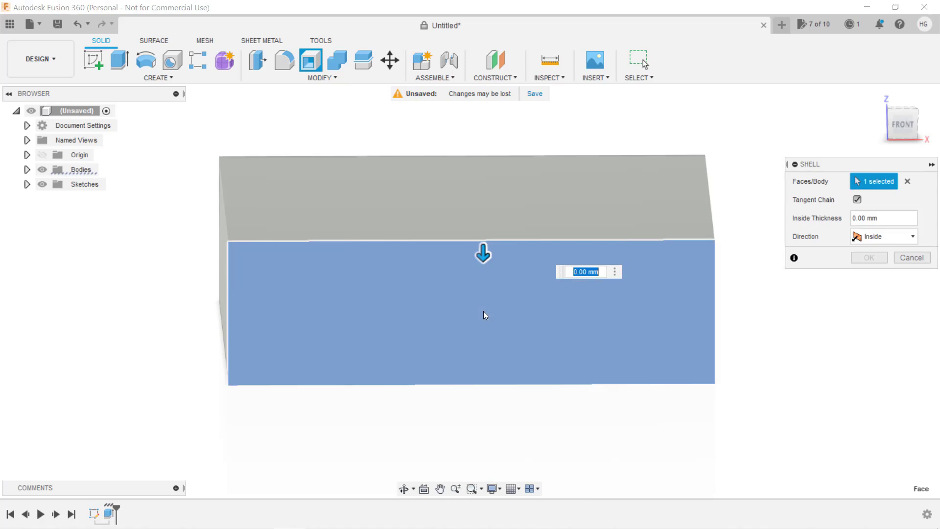
text(2)
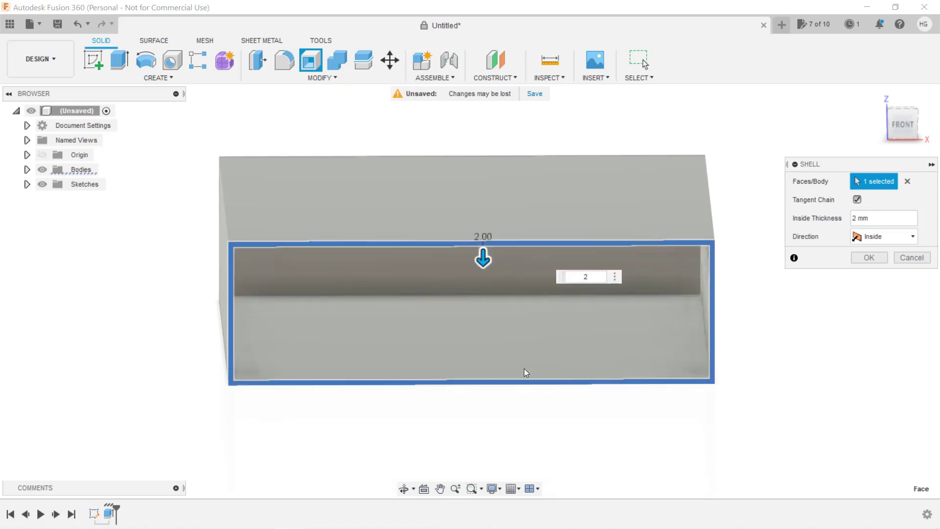
mouse_move(543, 413)
shift+middle_down()
mouse_move(543, 382)
mouse_move(547, 409)
mouse_move(546, 399)
shift+middle_up()
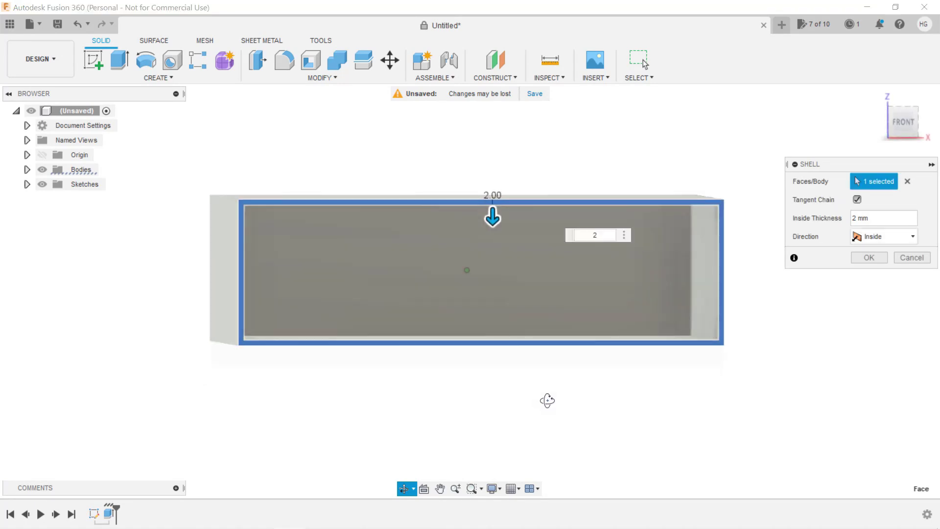
click(857, 258)
mouse_move(567, 404)
shift+middle_down()
mouse_move(553, 396)
mouse_move(541, 407)
mouse_move(568, 397)
mouse_move(542, 403)
mouse_move(553, 399)
shift+middle_up()
key(Escape)
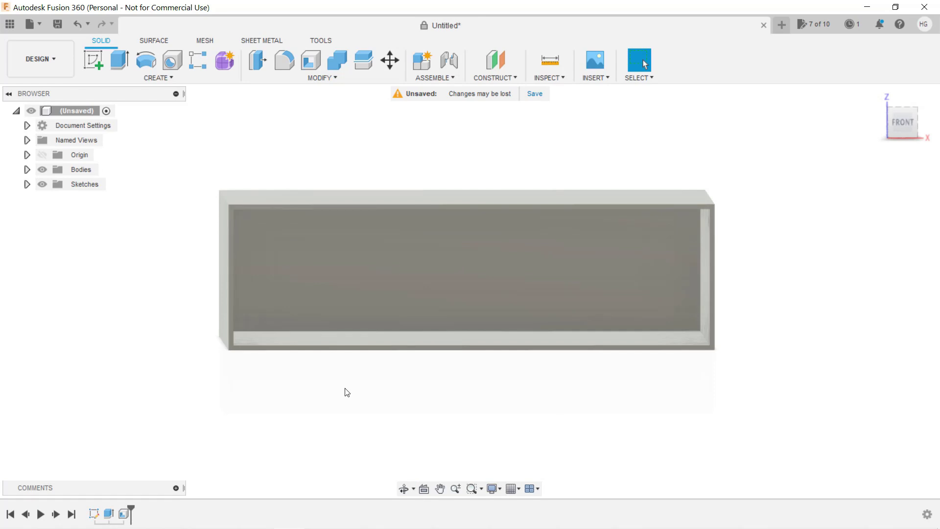
Extrude the outer and slot profiles of Sketch1 198 mm as a New Body.
click(26, 184)
key(e)
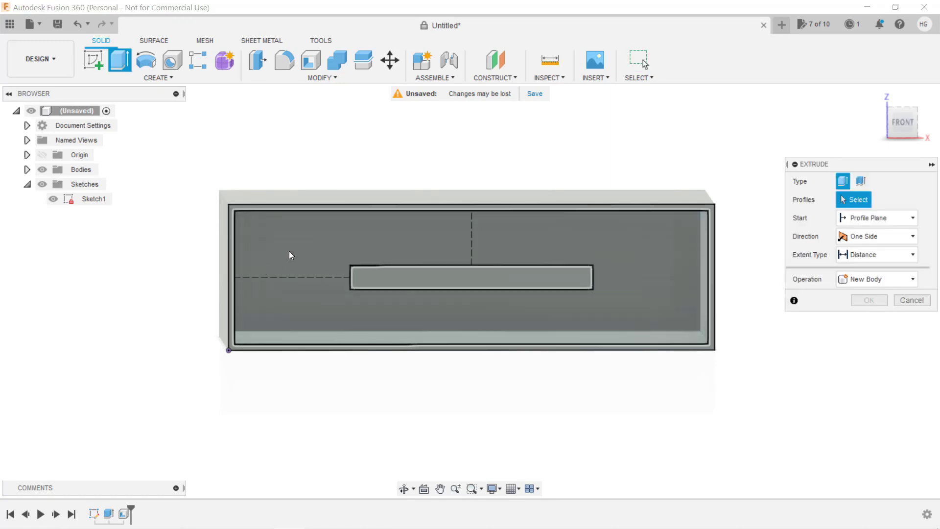
click(289, 253)
click(371, 276)
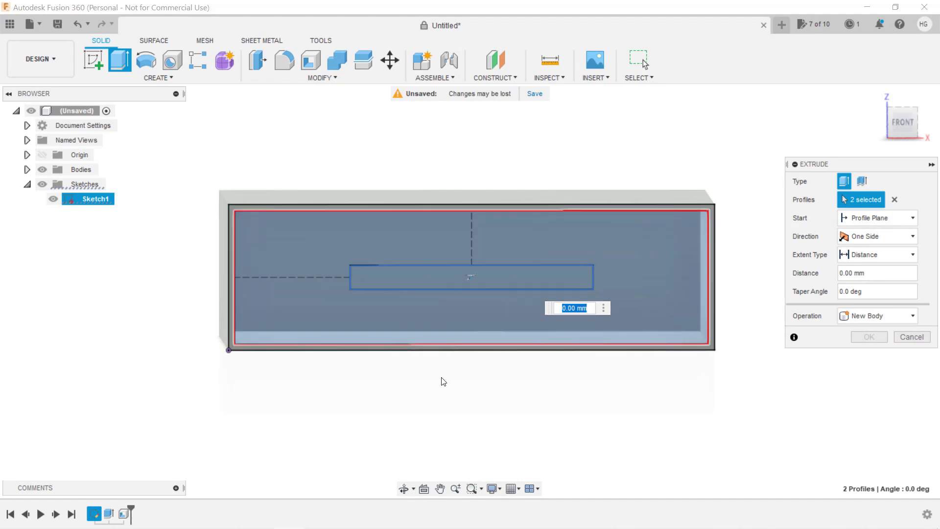
shift+middle_drag(441, 379, 449, 392)
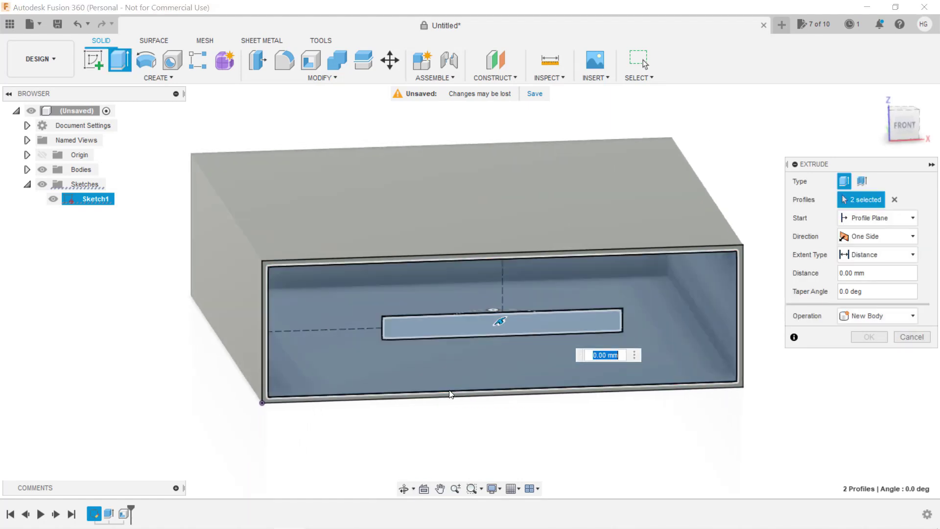
text(198)
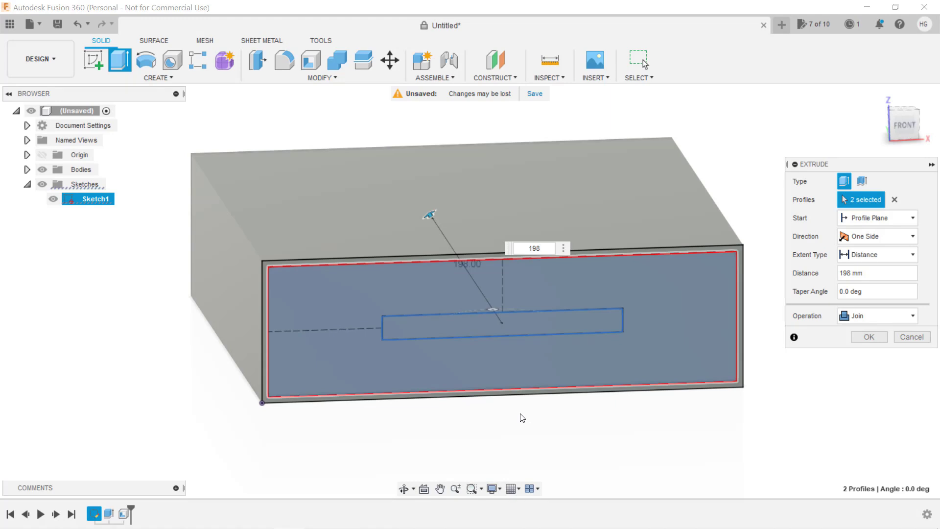
click(847, 314)
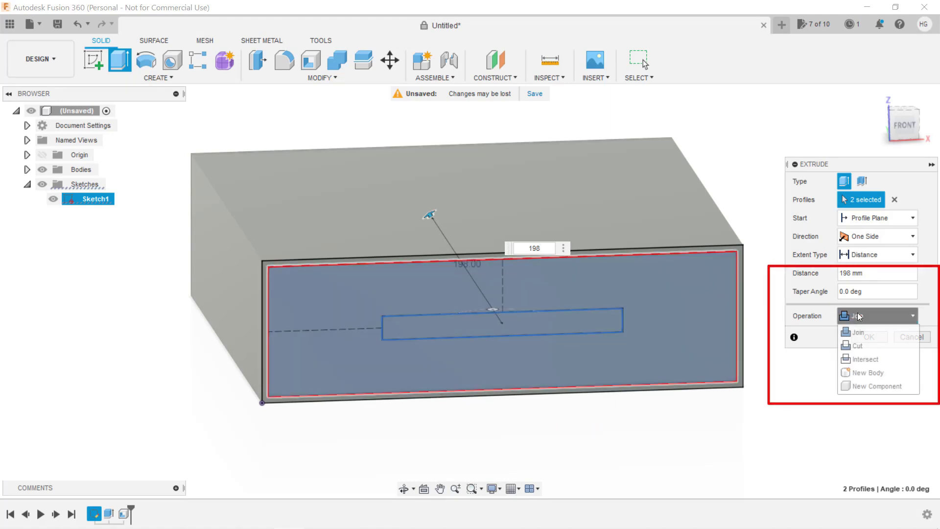
click(875, 373)
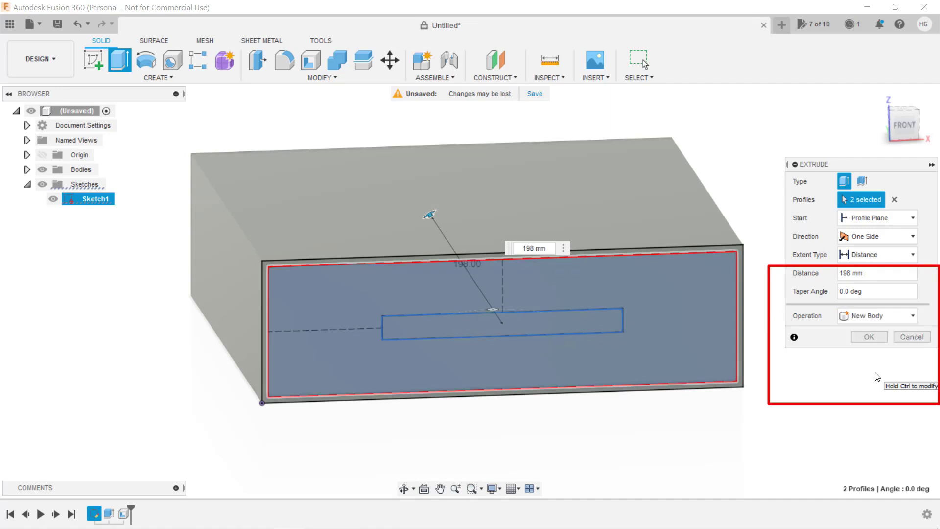
click(867, 337)
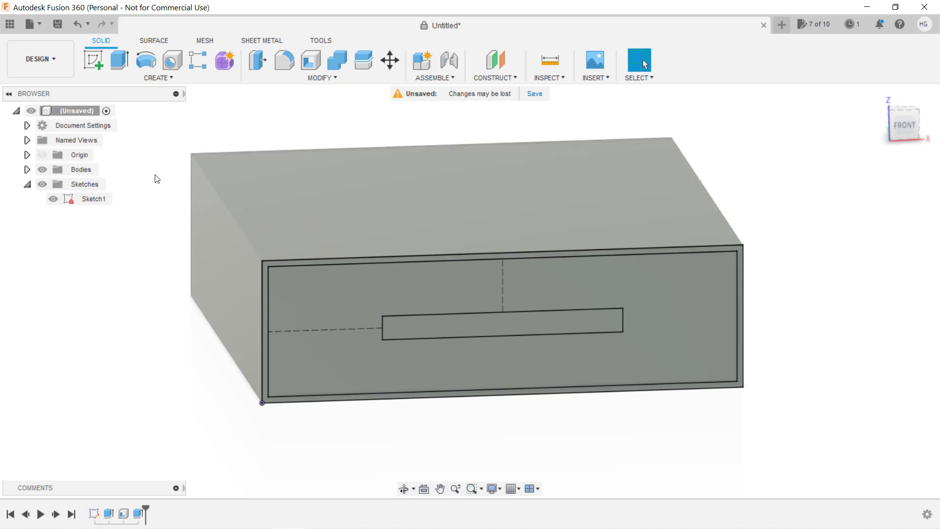
Rename Body1 to 'Box' and Body2 to 'Drawer'.
click(27, 169)
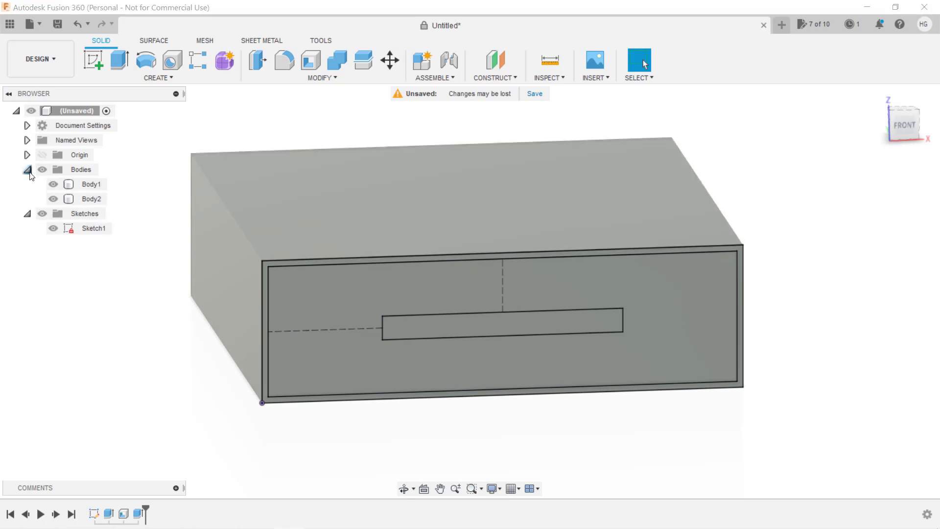
click(86, 187)
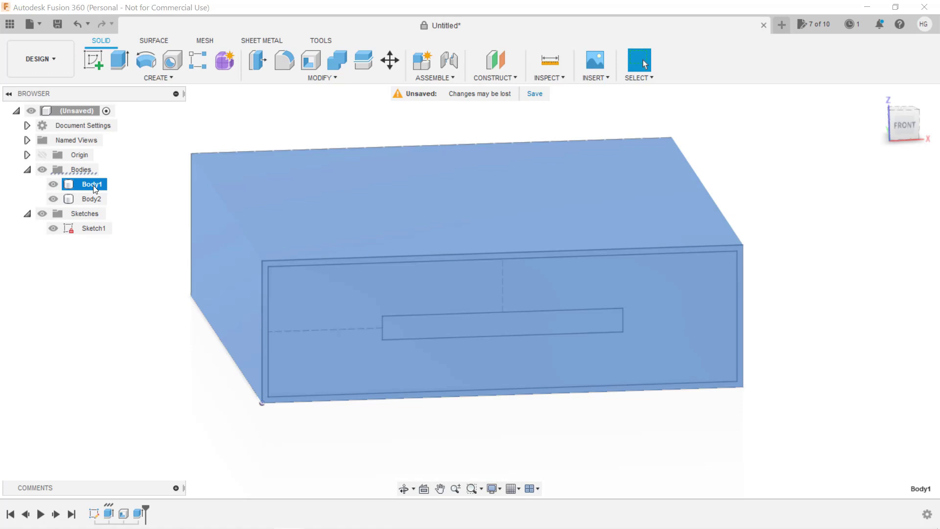
double_click(95, 187)
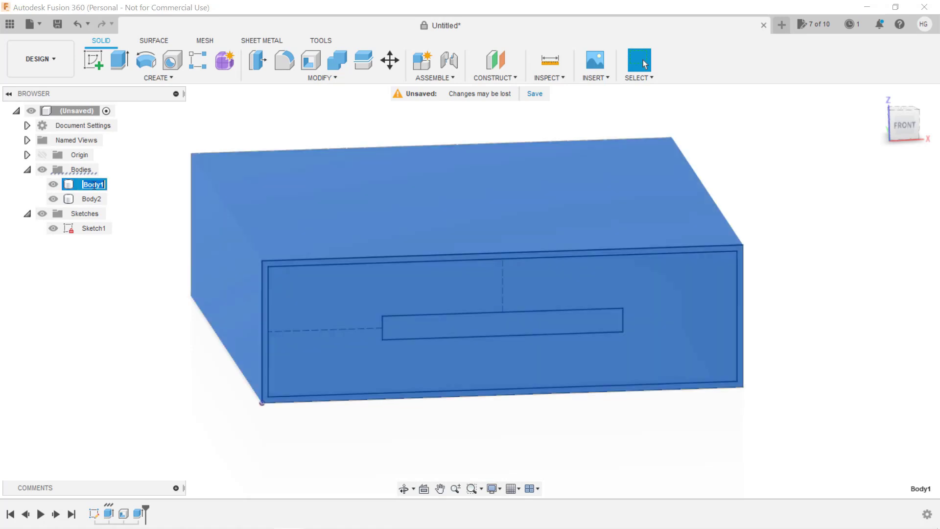
text(Box)
key(Return)
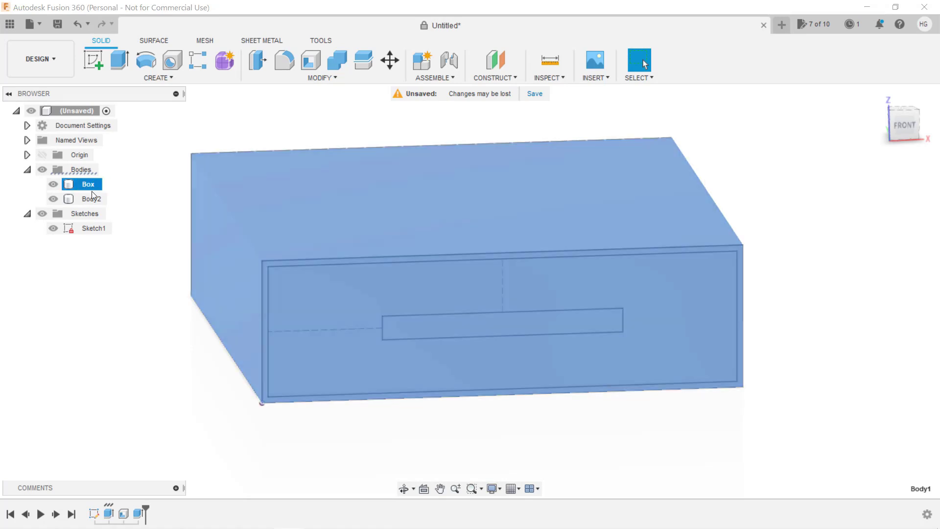
double_click(92, 199)
text(Drawer)
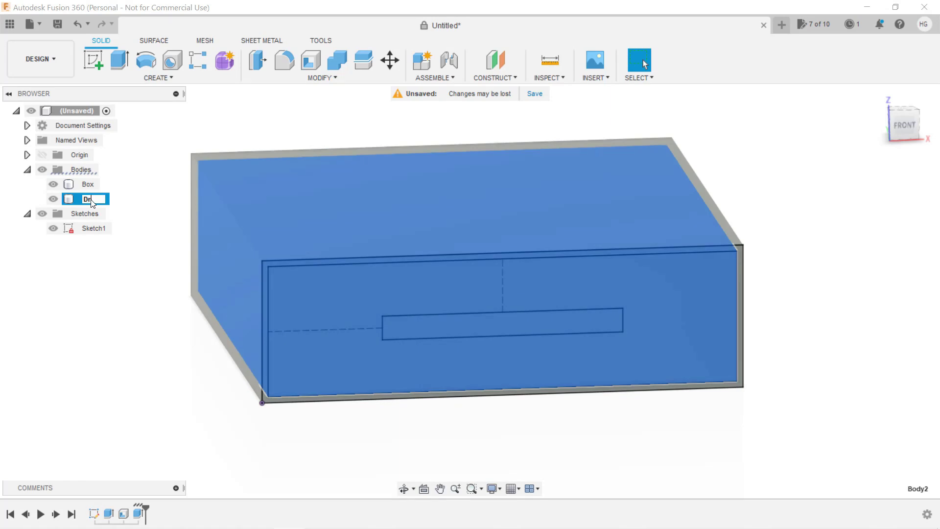
key(Return)
Hide the Box body and Sketch1 so only the Drawer is visible.
click(53, 198)
click(54, 228)
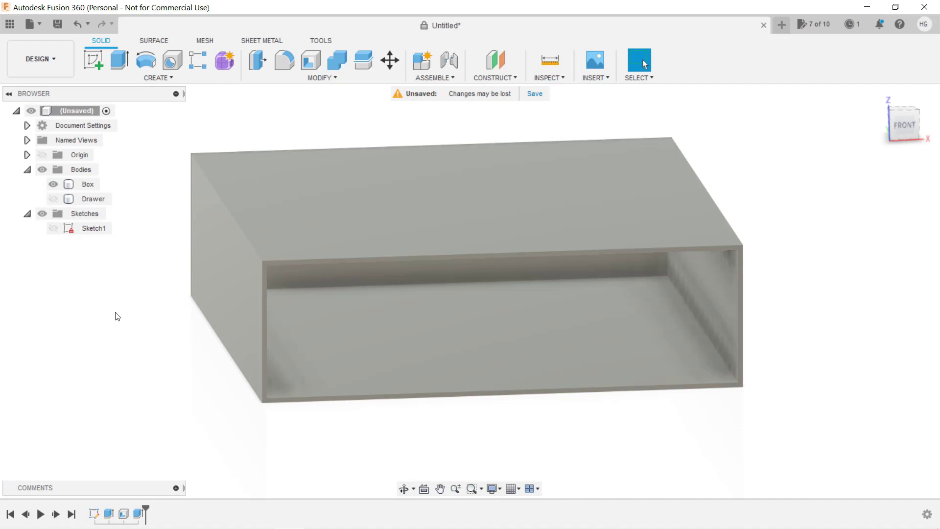
shift+middle_drag(123, 310, 118, 282)
key(Escape)
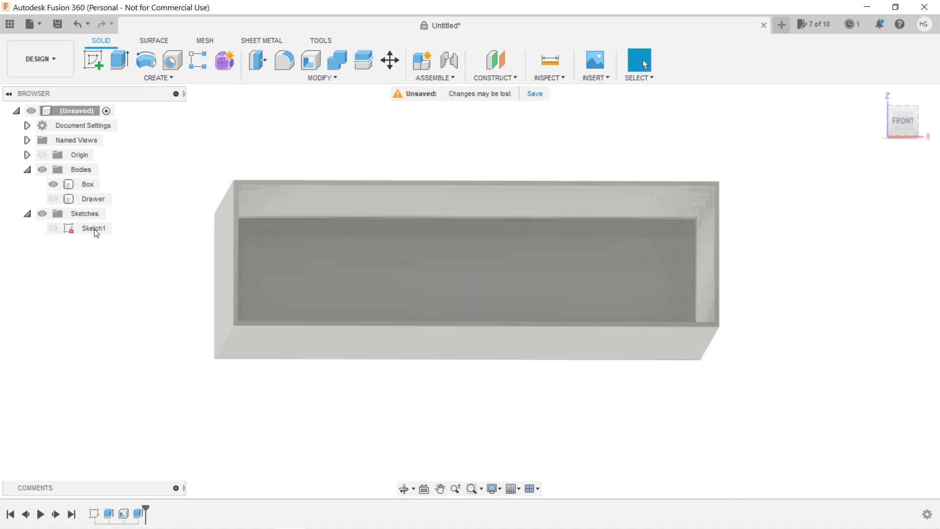
click(53, 184)
click(53, 199)
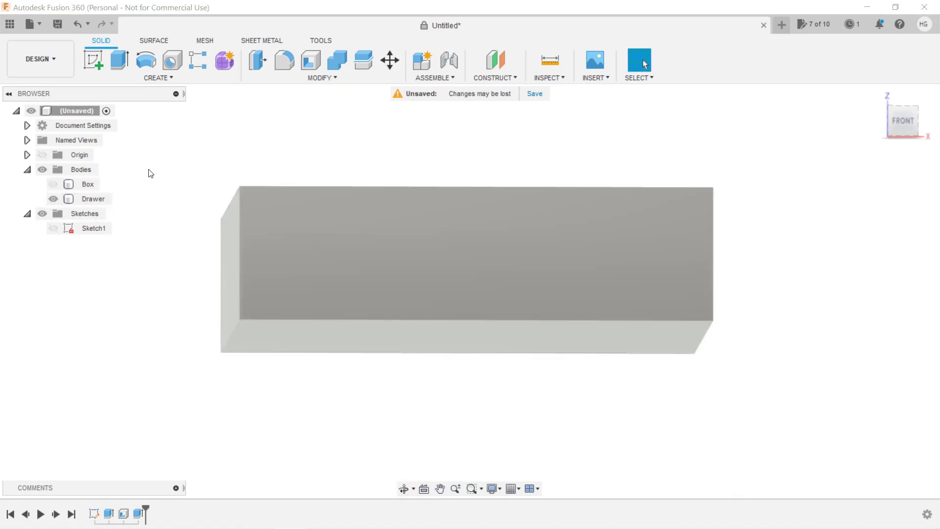
shift+middle_drag(149, 172, 153, 188)
key(Escape)
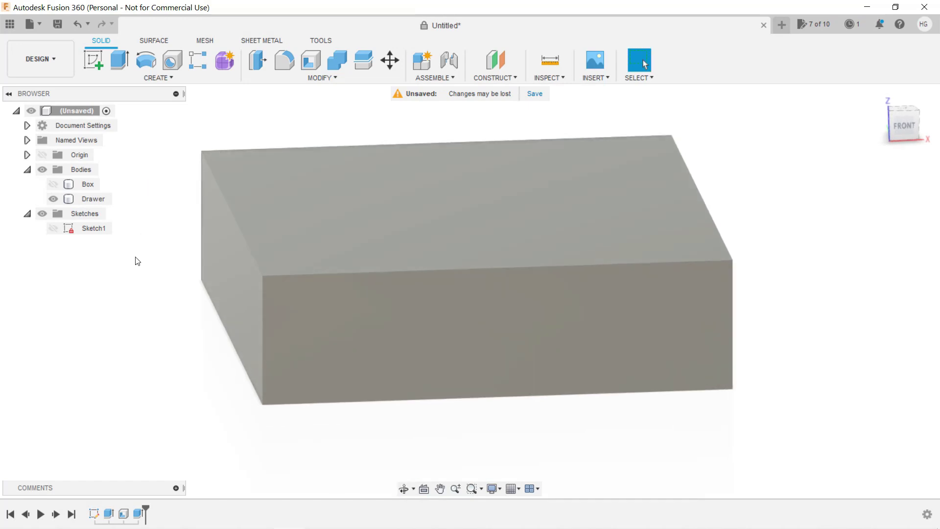
Shell the Drawer body with 2 mm inside thickness, removing its top face.
key(s)
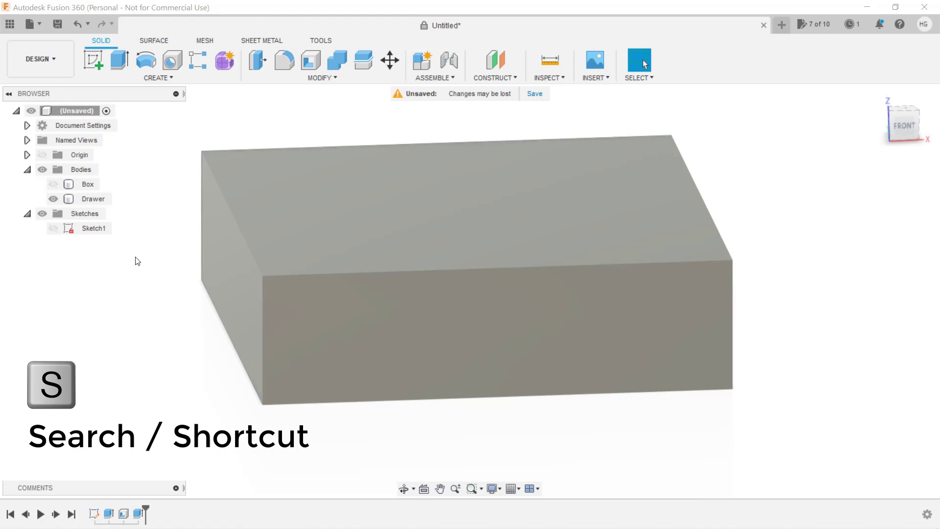
text(shell)
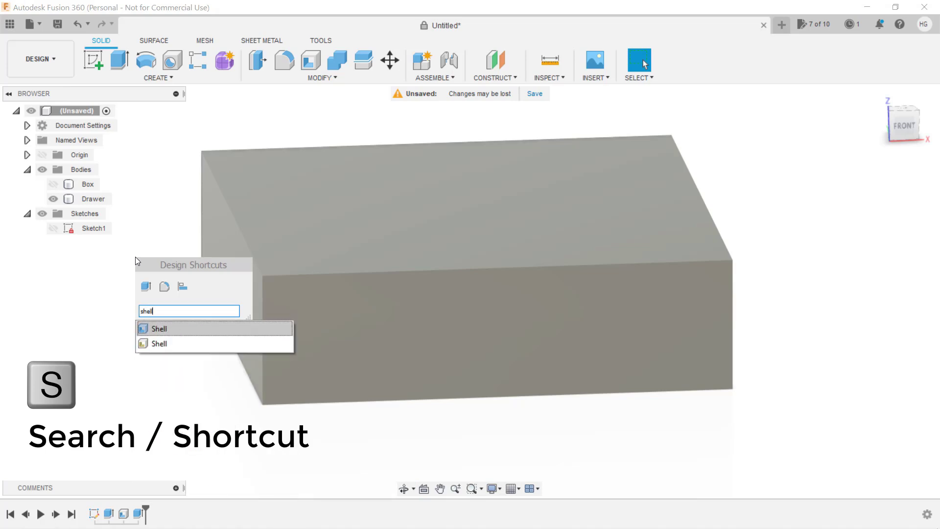
click(174, 328)
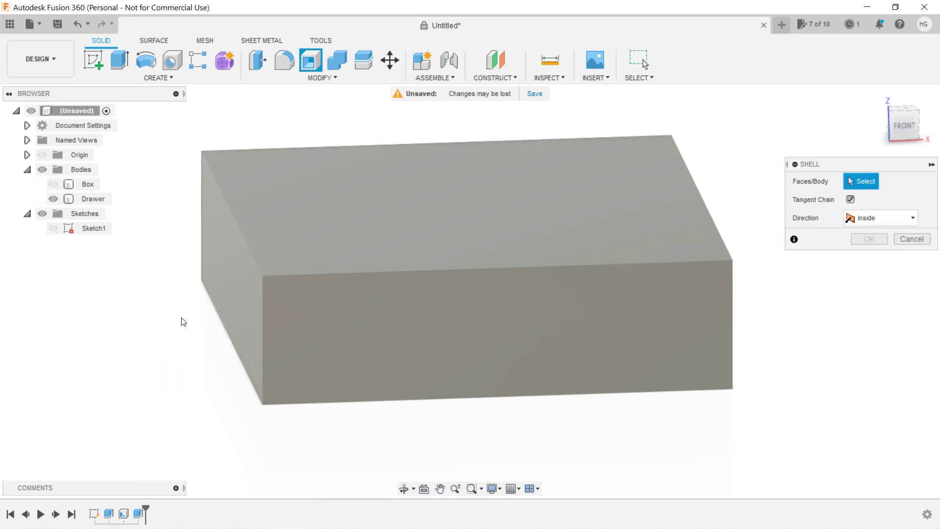
click(488, 230)
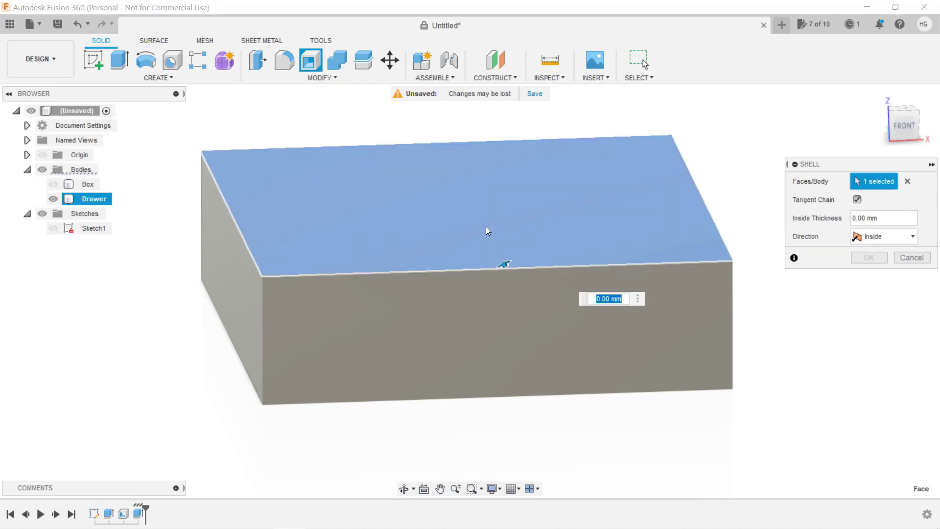
text(2)
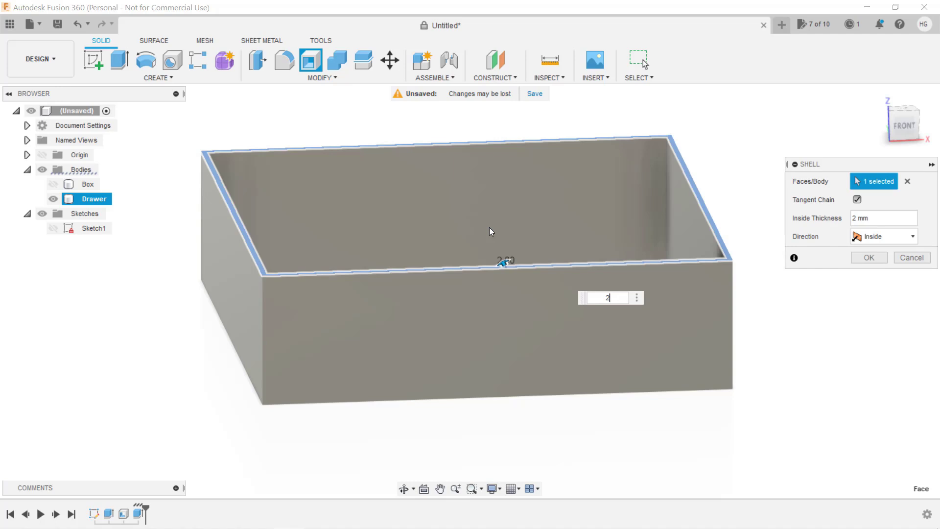
click(867, 261)
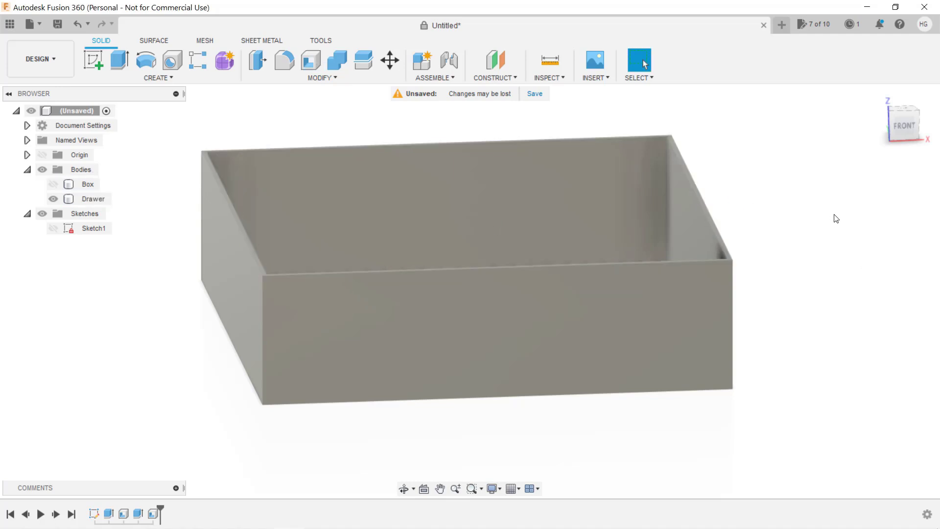
mouse_move(839, 216)
shift+middle_down()
mouse_move(828, 256)
mouse_move(836, 225)
shift+middle_up()
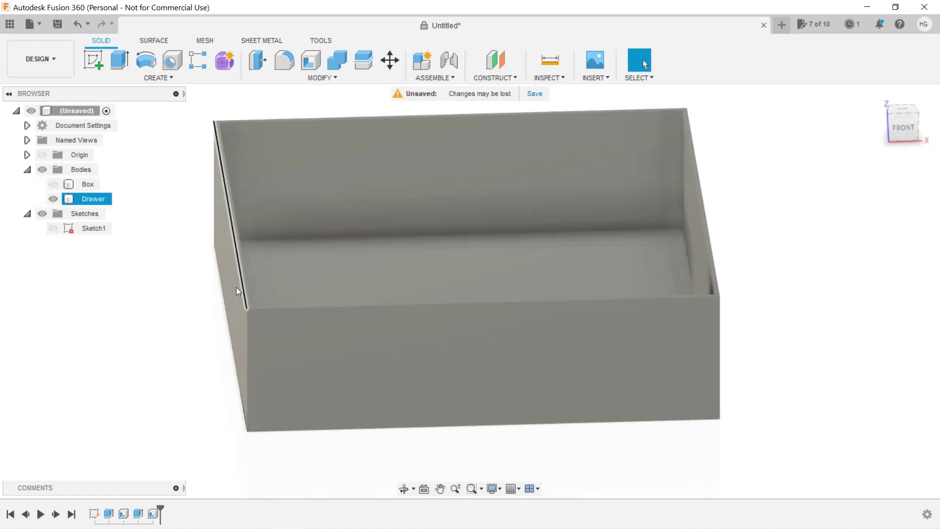
Extrude the Sketch1 slot profile -10 mm outward from the drawer front, joined, as a handle bar.
click(53, 228)
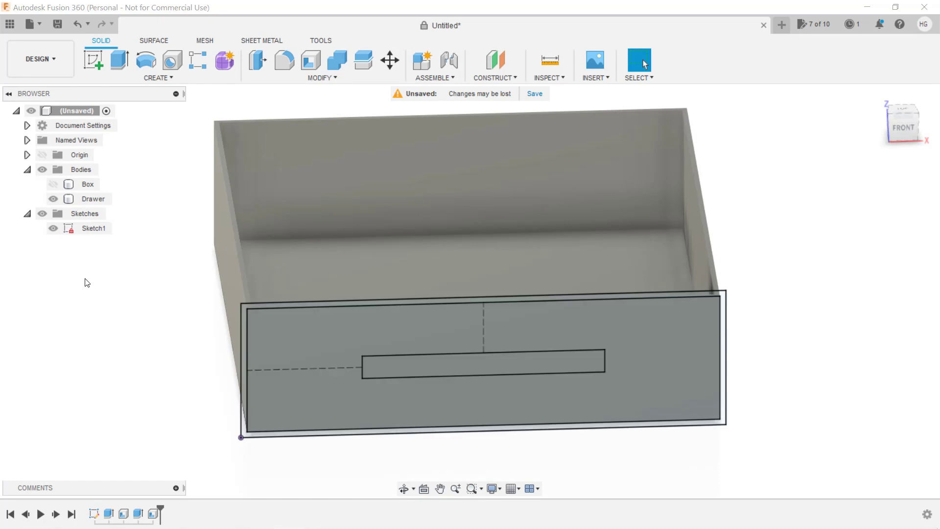
key(e)
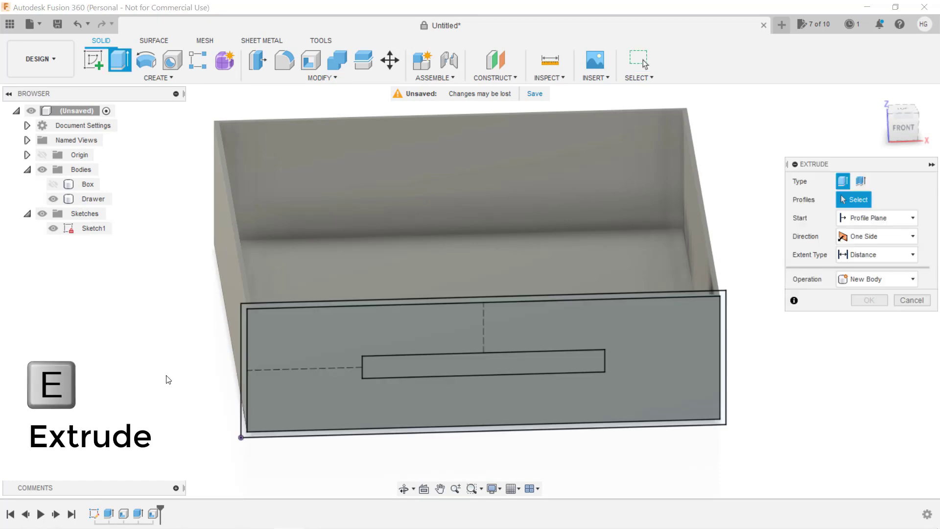
click(417, 371)
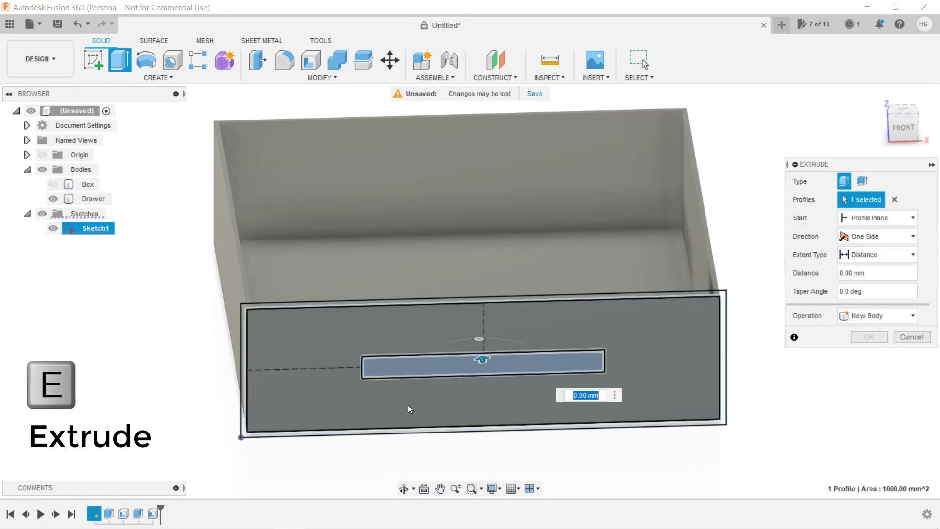
shift+middle_drag(406, 406, 427, 400)
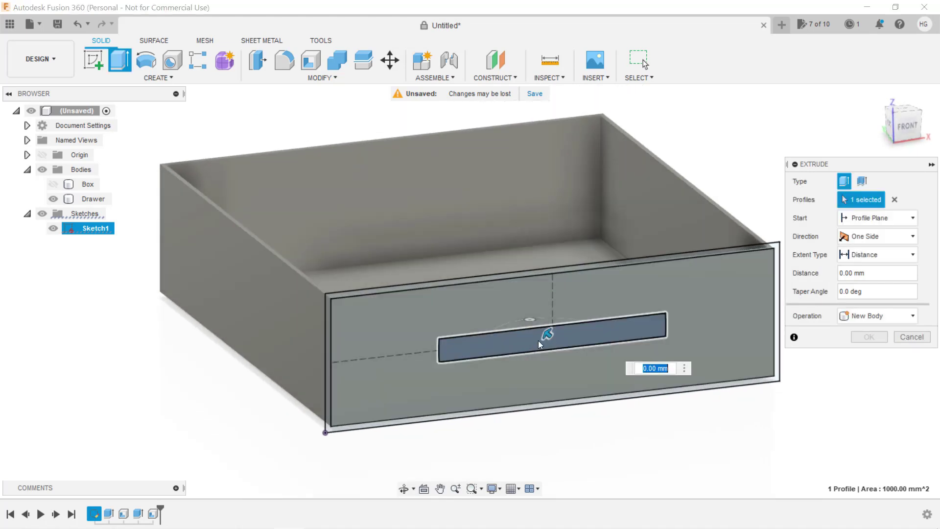
drag(543, 337, 573, 358)
text(-10)
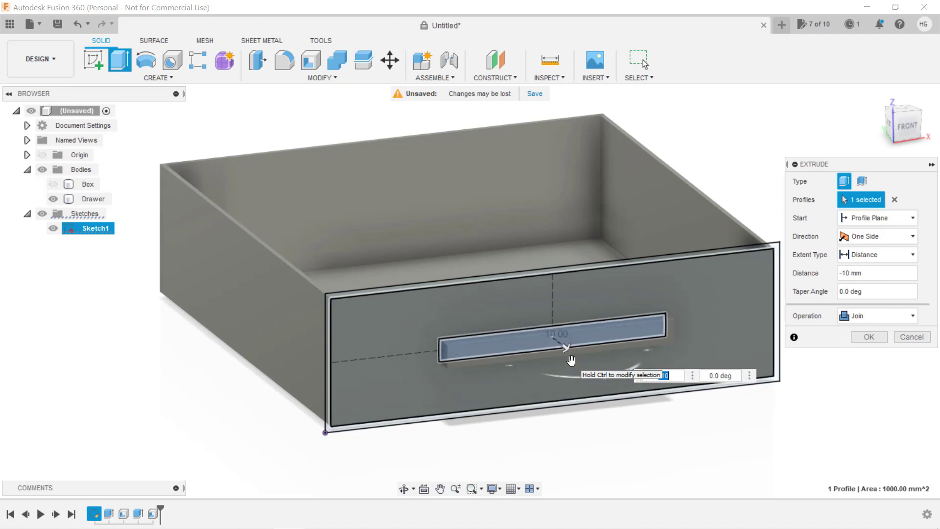
key(Return)
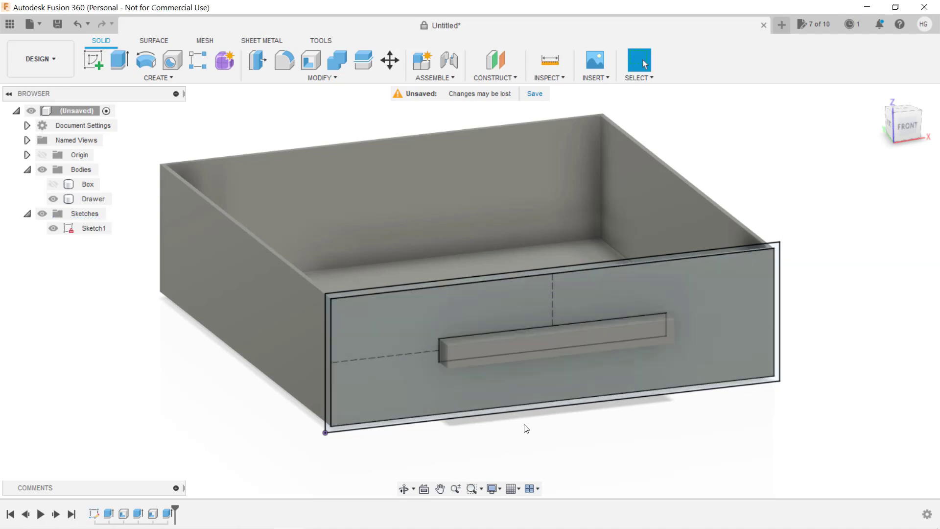
shift+middle_drag(543, 434, 610, 384)
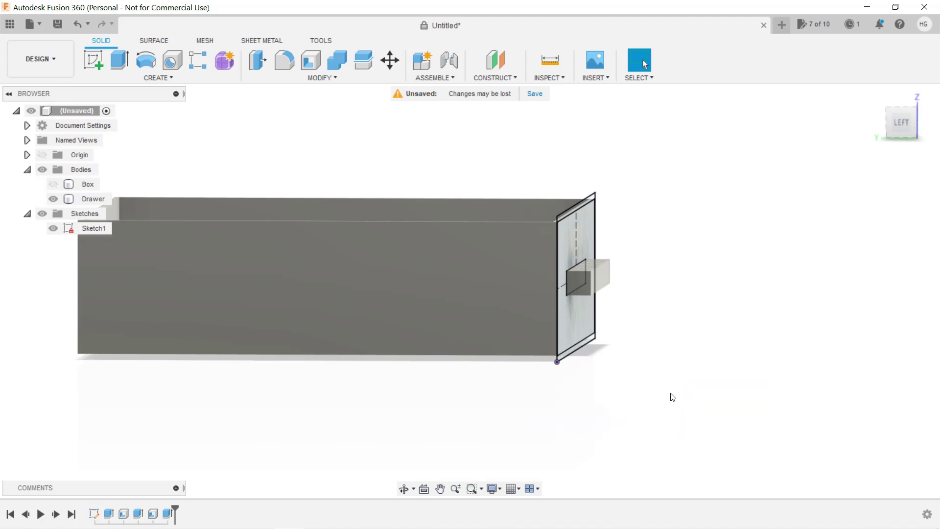
Fillet the handle's lower long edge with a 20 mm radius.
key(f)
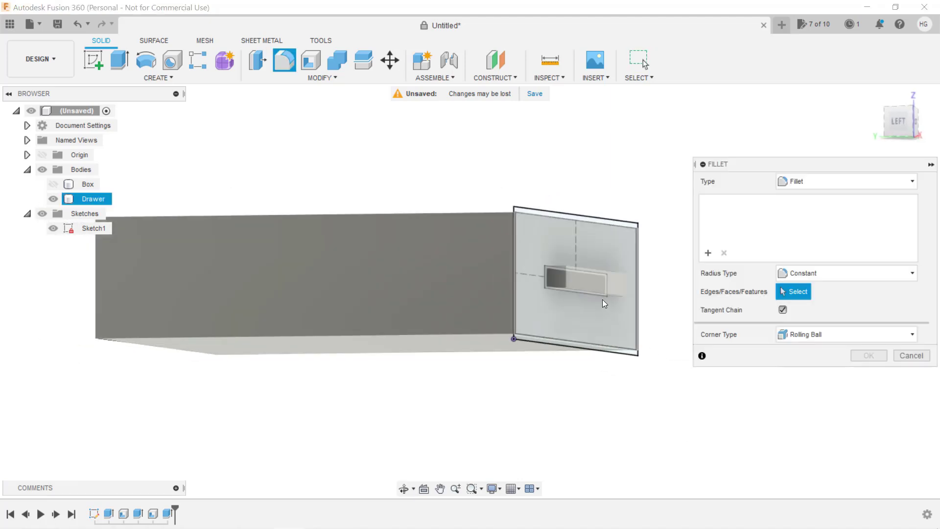
click(591, 291)
scroll(605, 338, up, 3)
text(10)
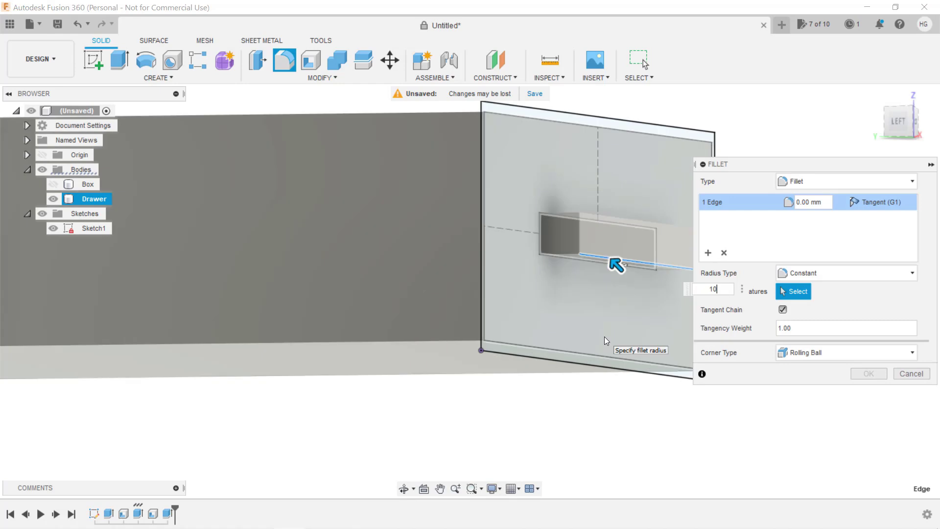
key(Return)
text(20)
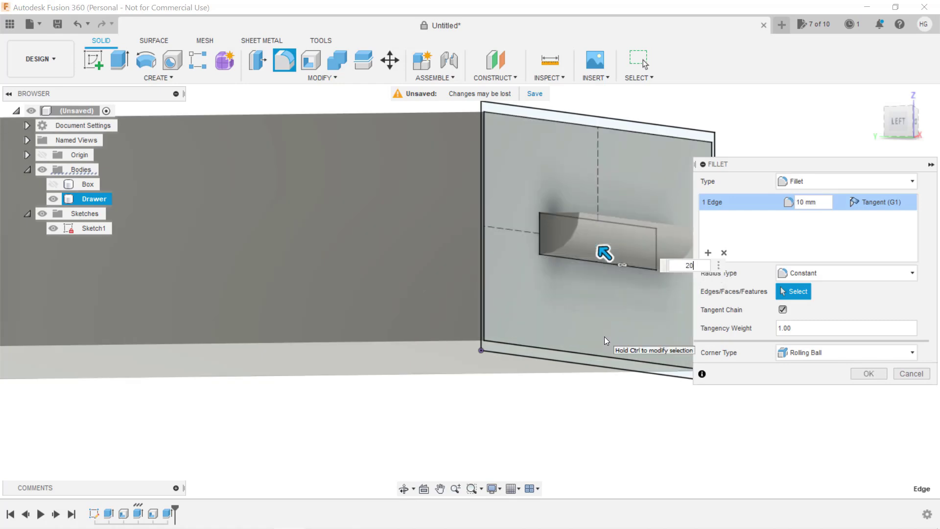
click(863, 373)
shift+middle_drag(787, 254, 766, 287)
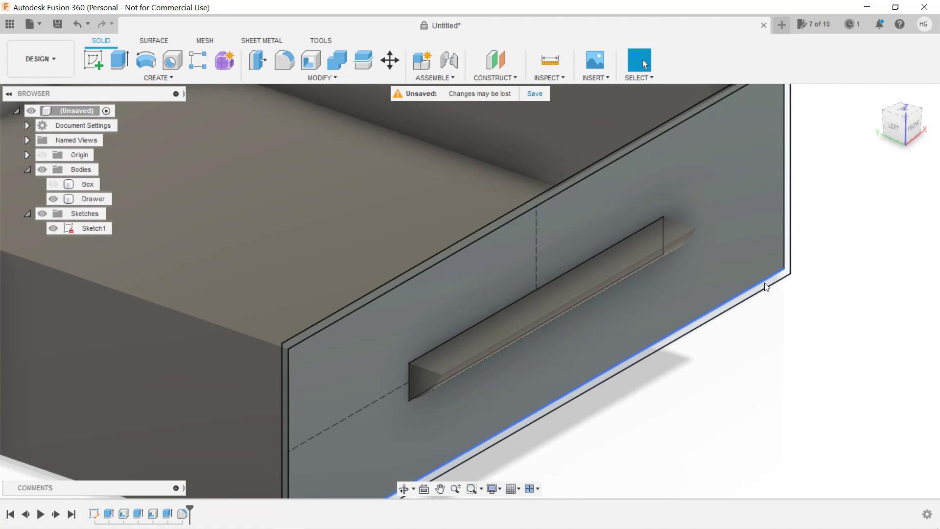
Shell the handle's top face with a 2 mm inside thickness to form a scoop-shaped pull.
text(sshell)
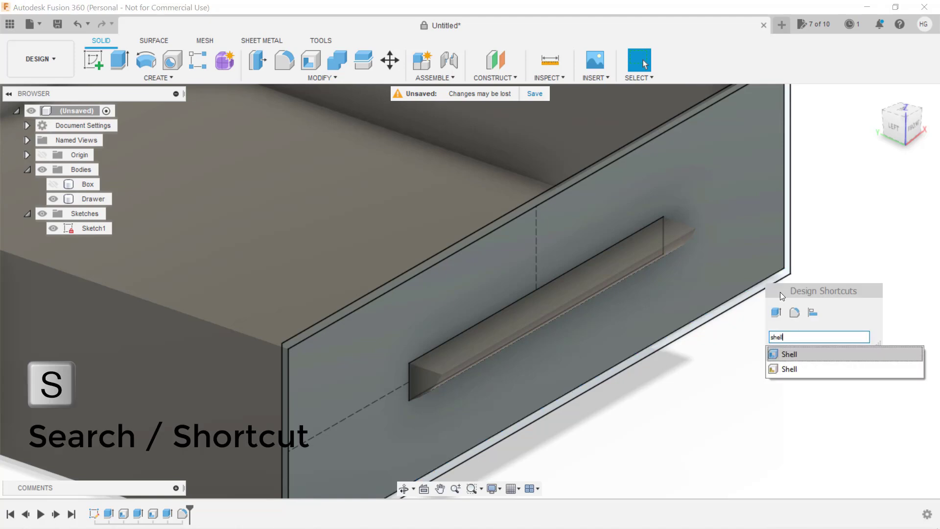
click(798, 352)
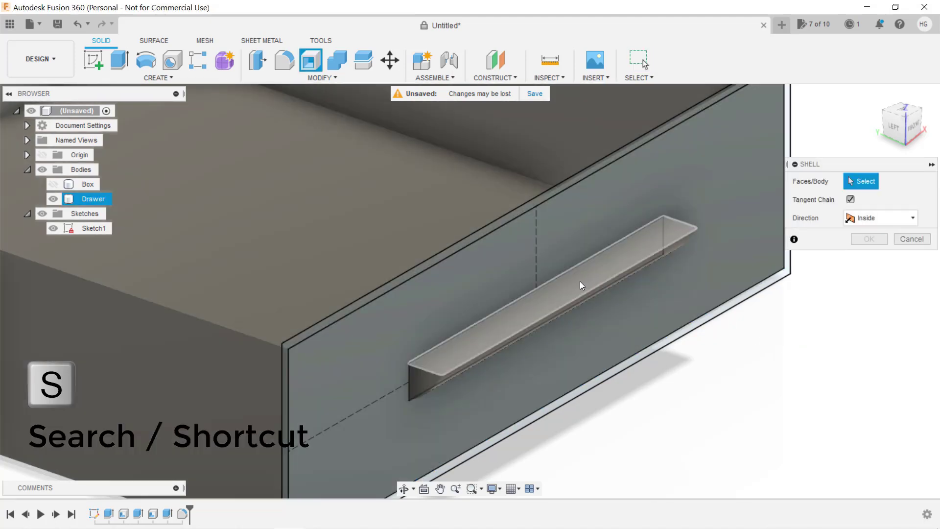
click(579, 282)
text(2)
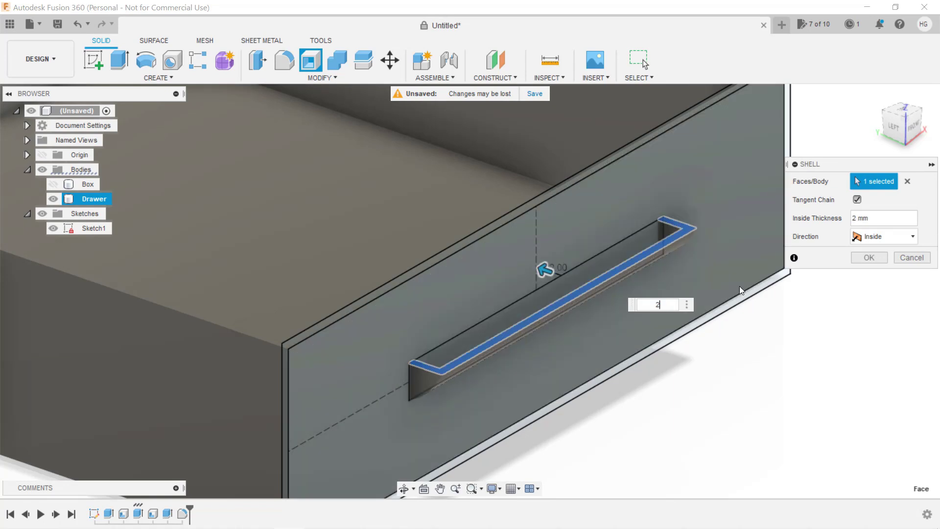
click(868, 257)
shift+middle_drag(714, 383, 596, 392)
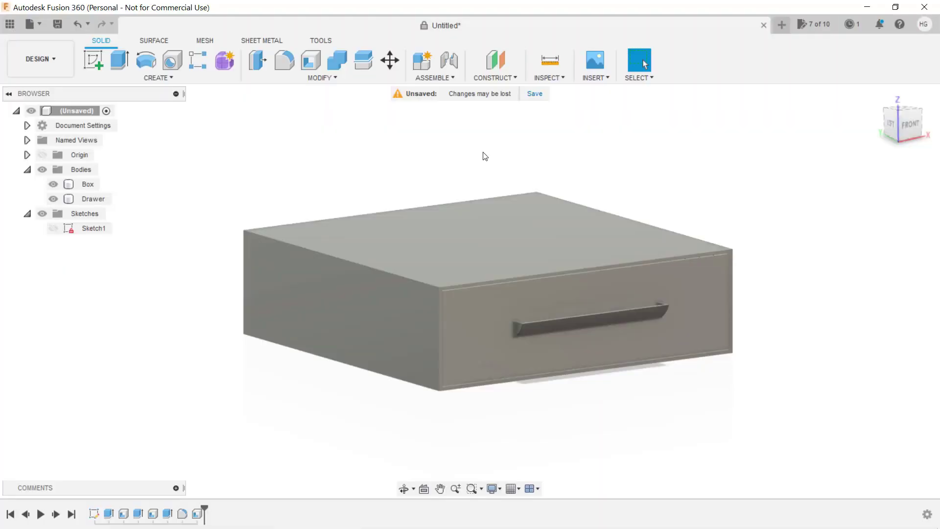
In Change Parameters, add user parameters width = 200 mm and depth = 200 mm.
click(327, 81)
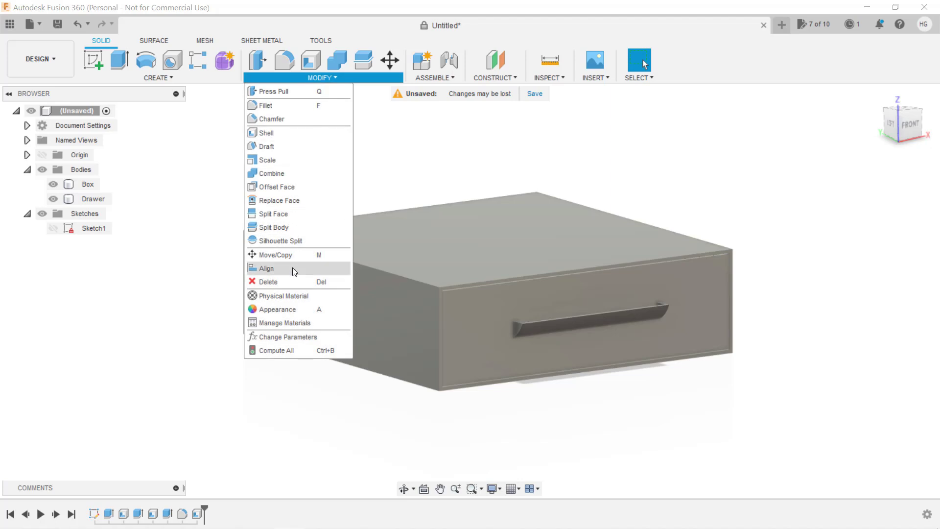
click(313, 337)
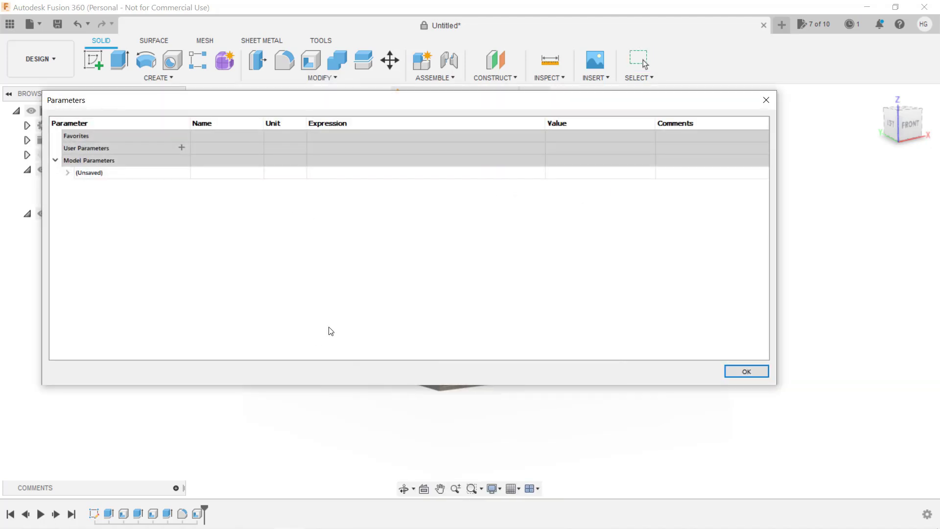
click(182, 148)
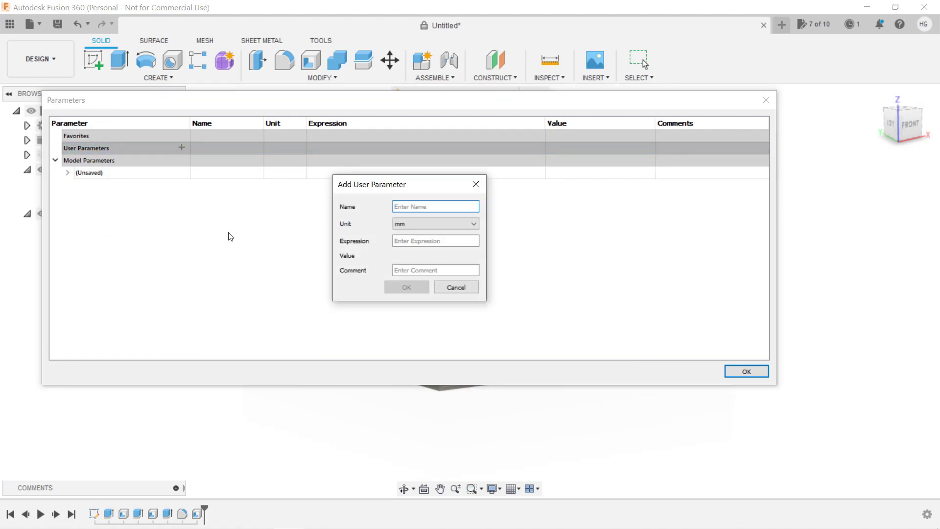
text(w)
key(Tab)
key(Tab)
text(2)
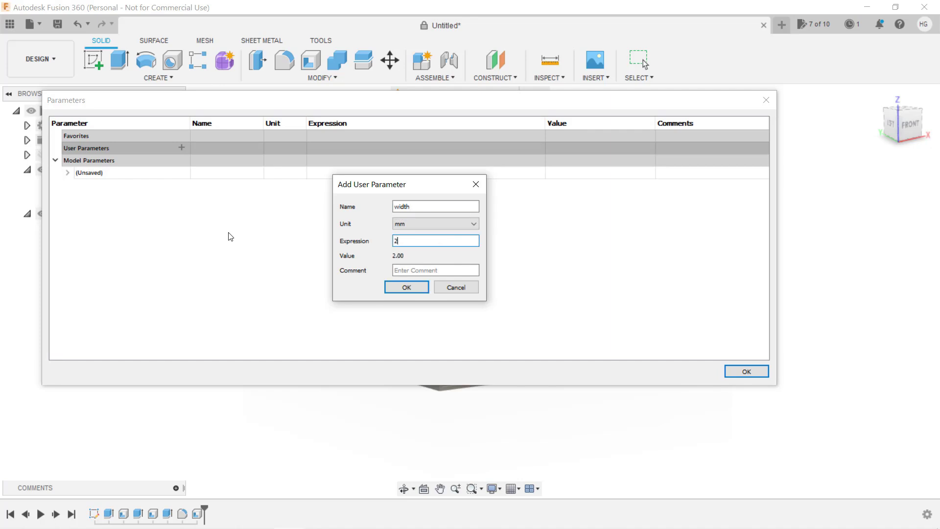
click(407, 287)
click(181, 147)
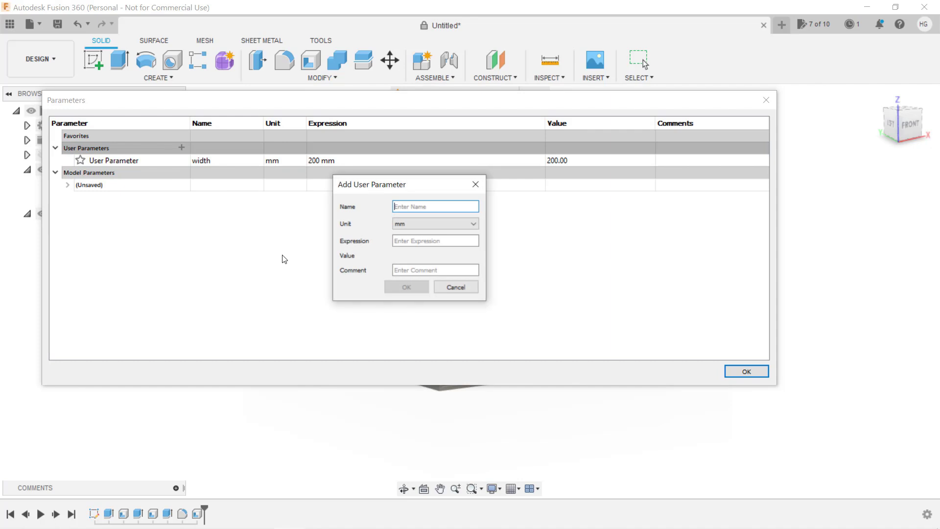
text(dep)
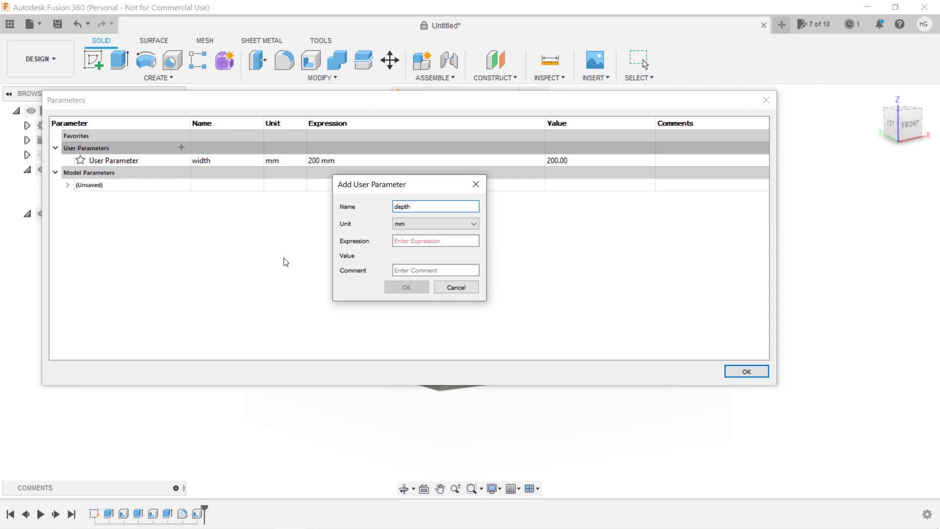
text(th)
key(Tab)
key(Tab)
text(200)
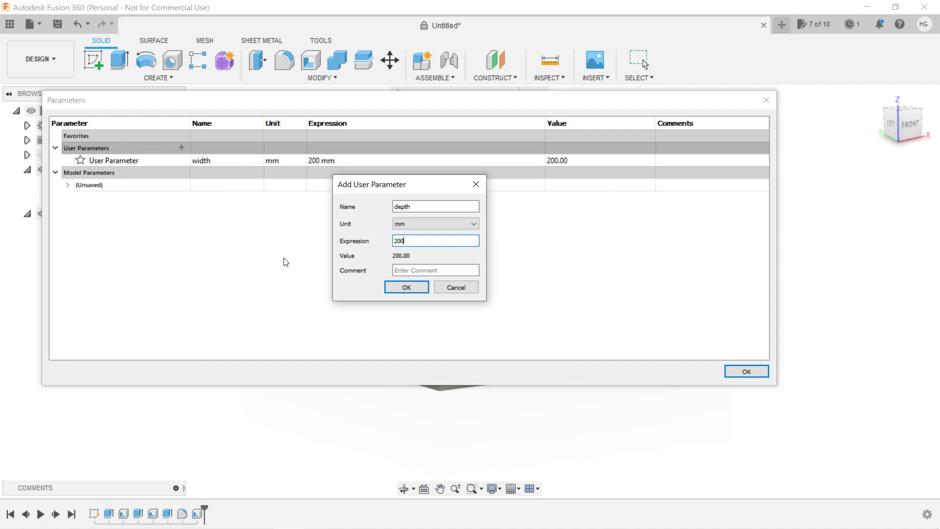
key(Return)
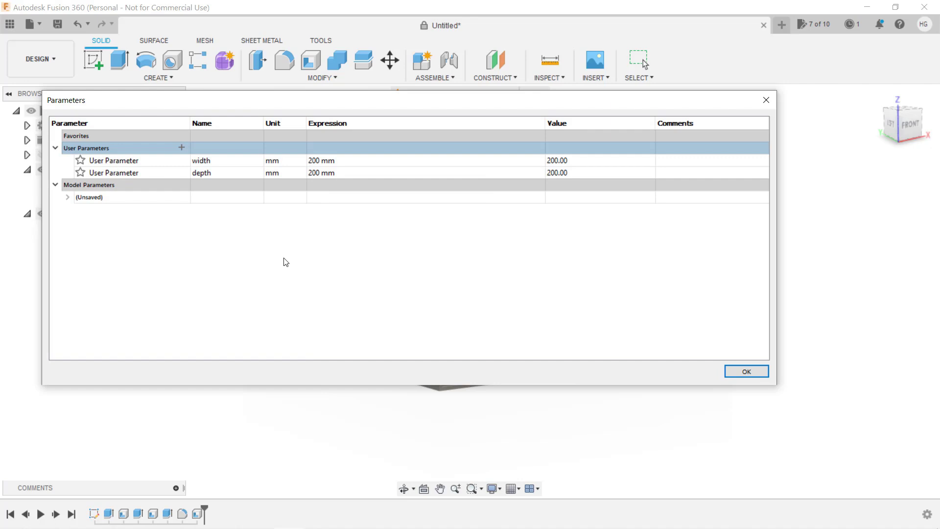
Add user parameters height = 60 mm and wall = 2 mm.
click(180, 148)
text(heigh)
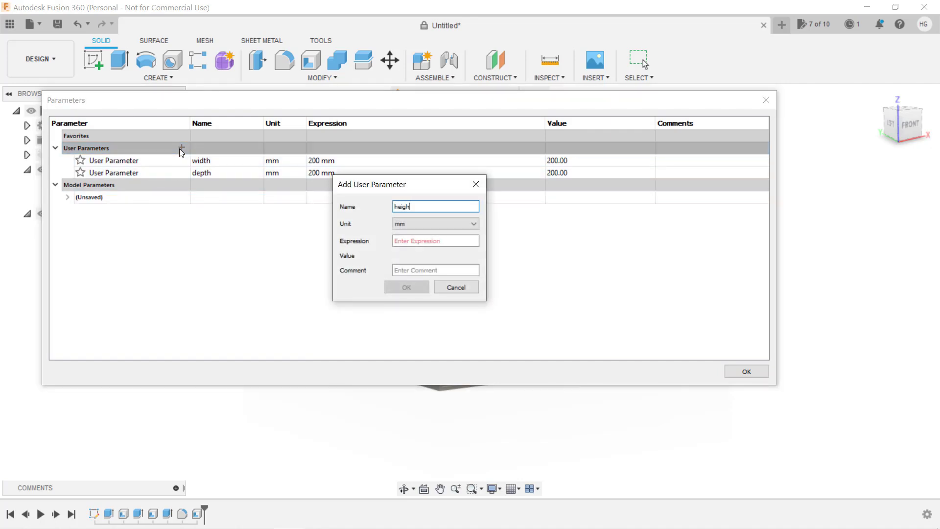
text(t)
key(Tab)
key(Tab)
text(60)
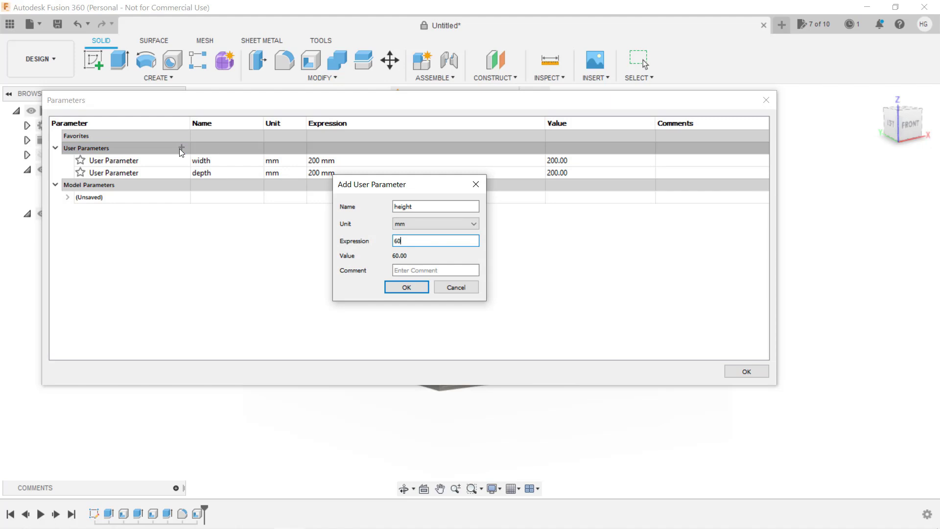
key(Return)
click(179, 149)
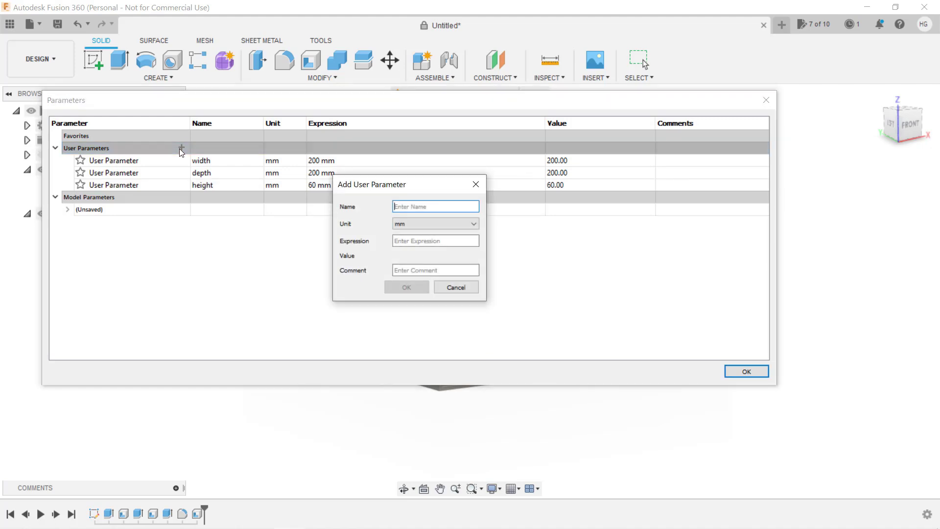
text(wall)
key(Tab)
key(Tab)
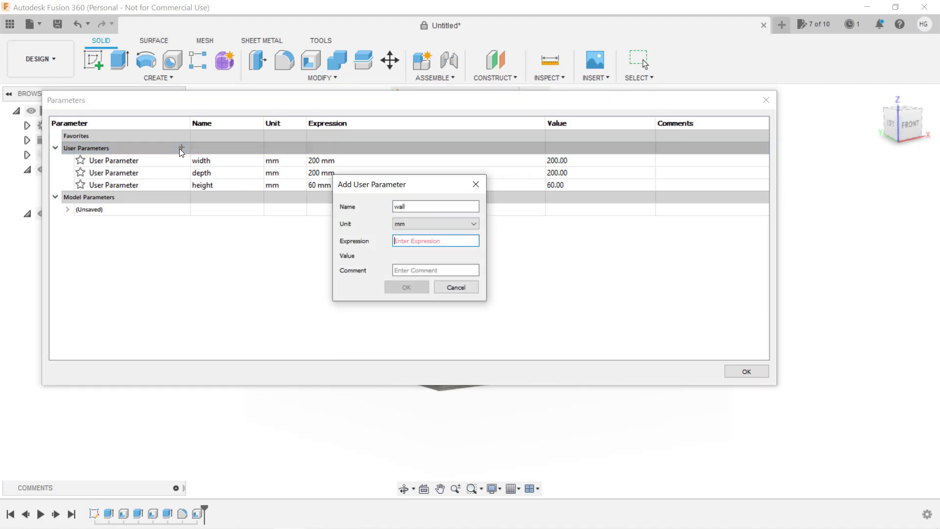
text(2)
key(Return)
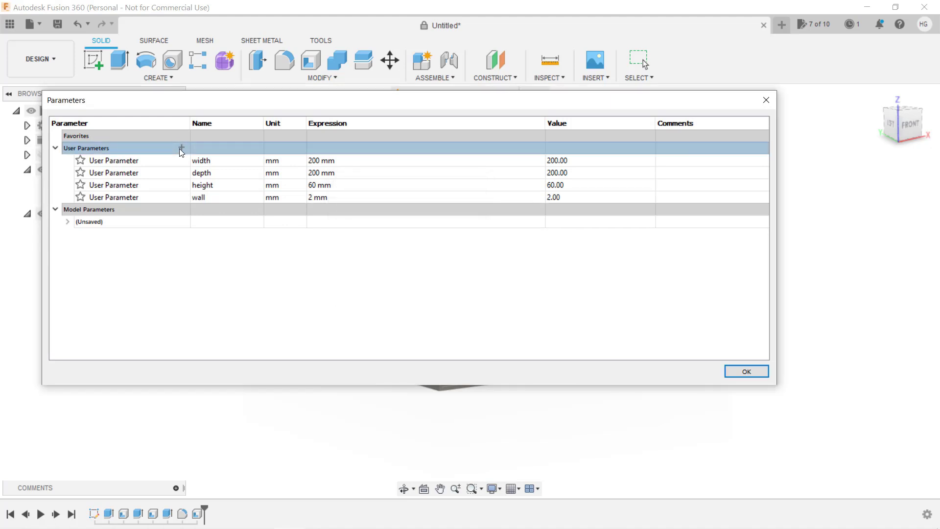
Add the clearance user parameter of 0.5 mm and close the parameter table.
click(179, 148)
text(cleara)
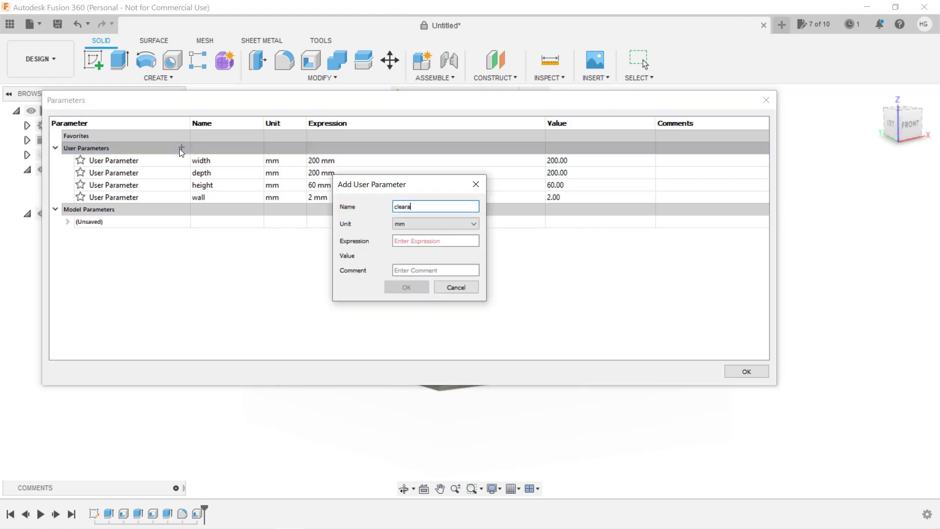
key(Tab)
key(Tab)
text(0)
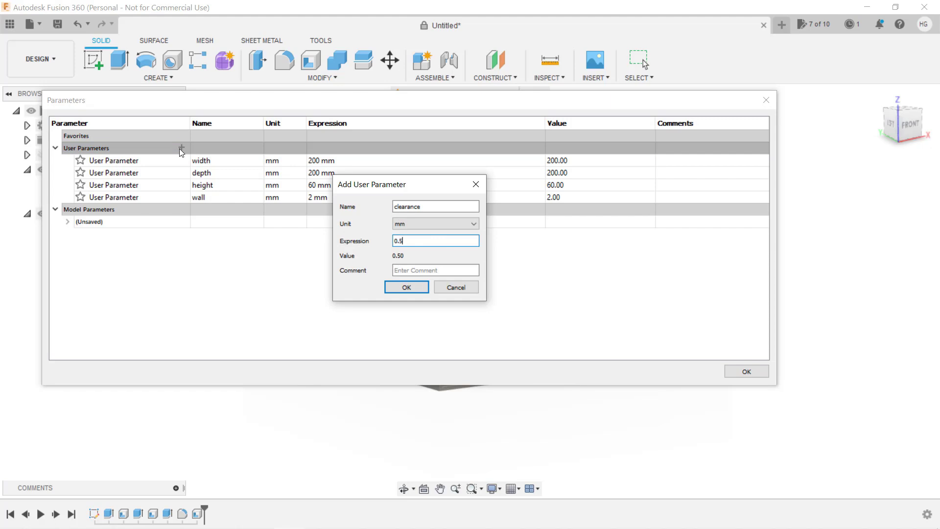
key(Return)
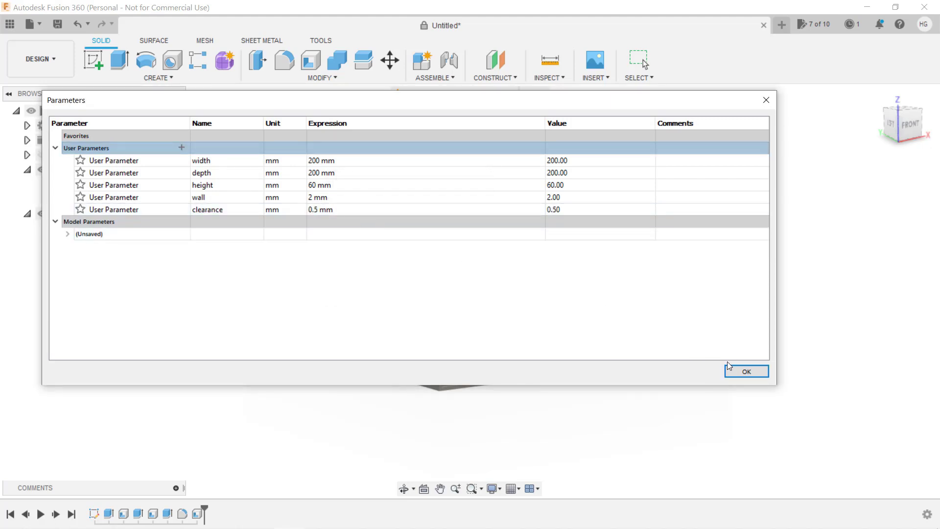
click(738, 371)
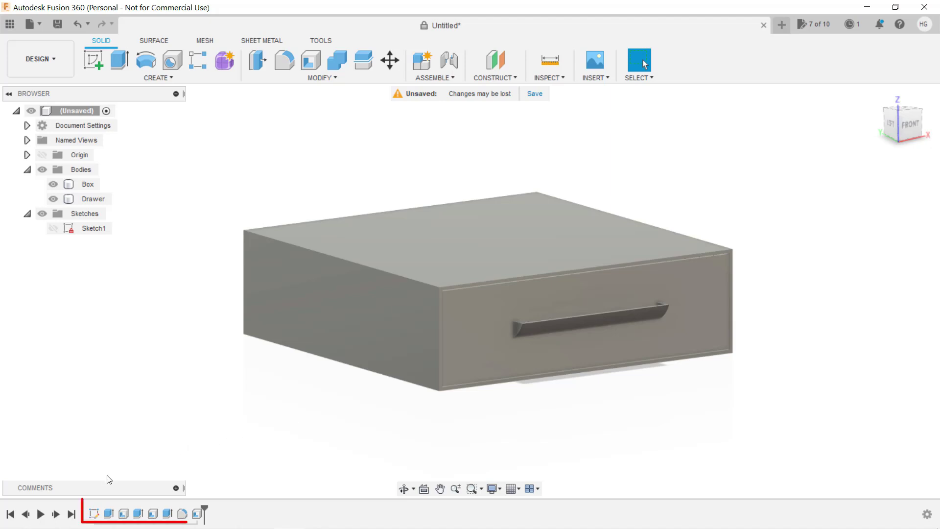
In Sketch1, link the 200 mm width dimension to width and the 60 mm height to height.
double_click(94, 513)
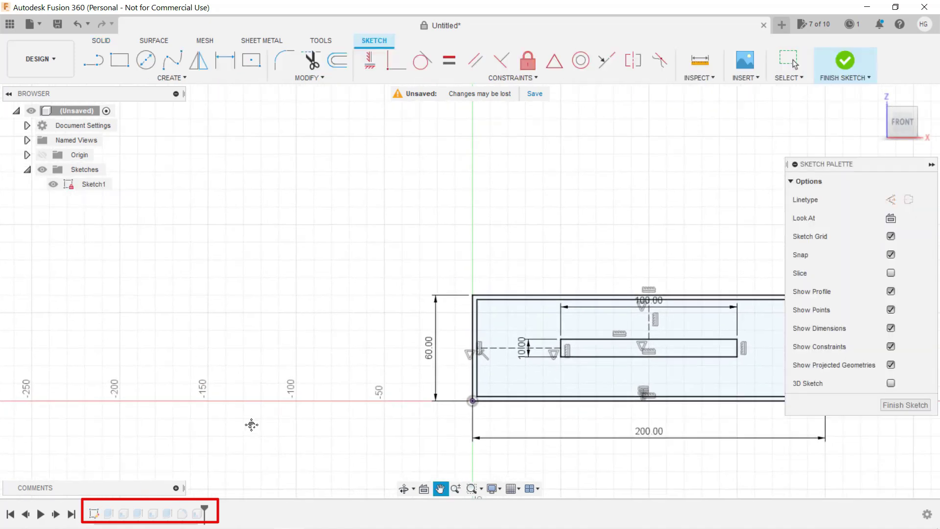
scroll(350, 398, up, 1)
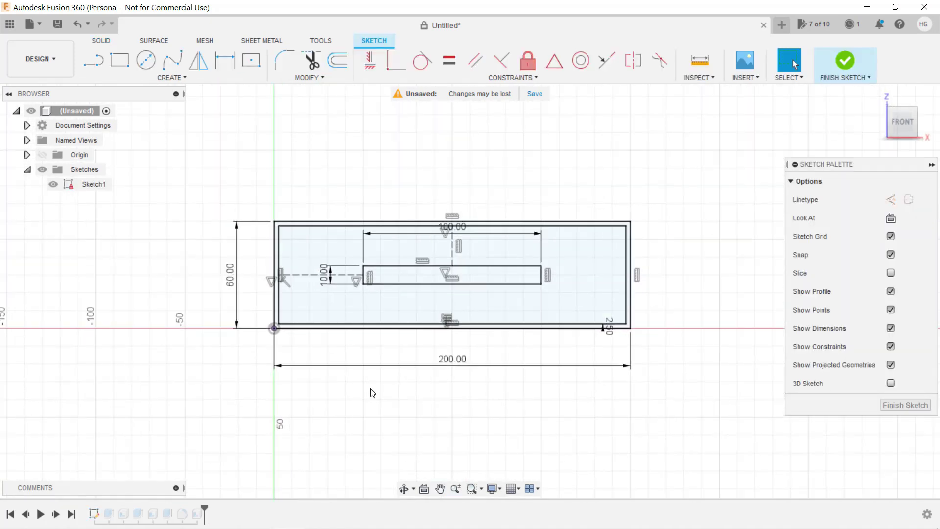
double_click(453, 360)
text(width)
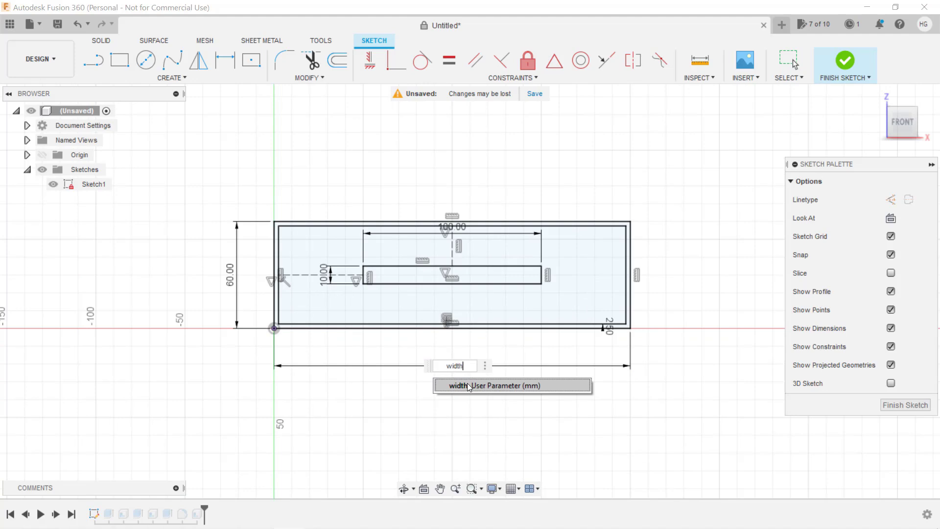
key(Return)
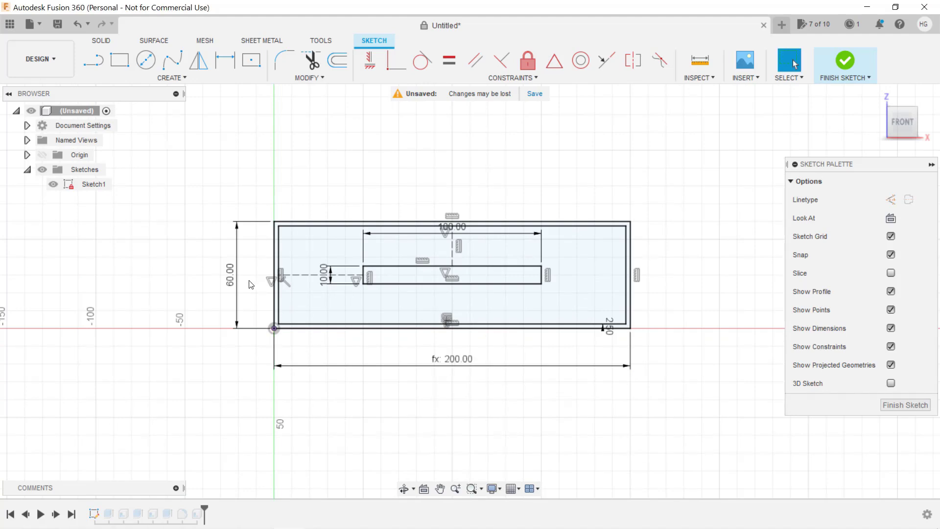
double_click(230, 271)
text(e)
key(BackSpace)
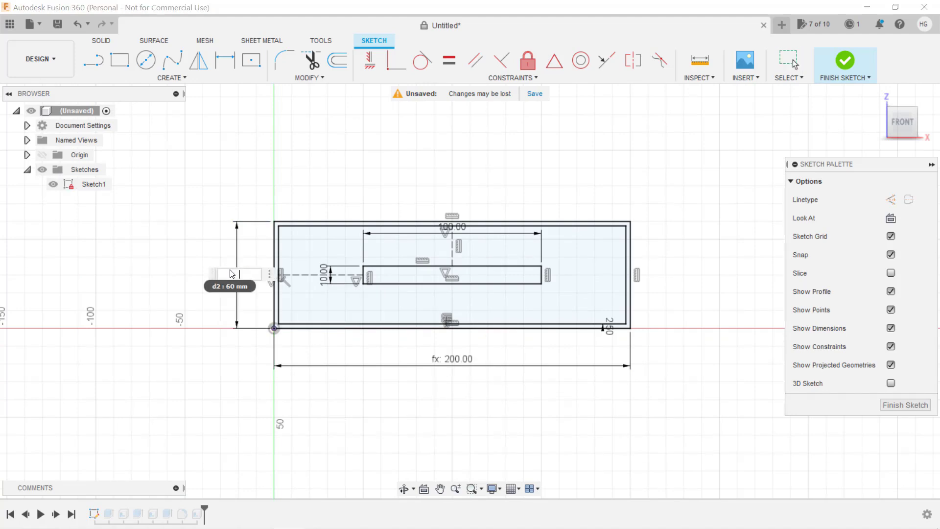
text(height)
key(Return)
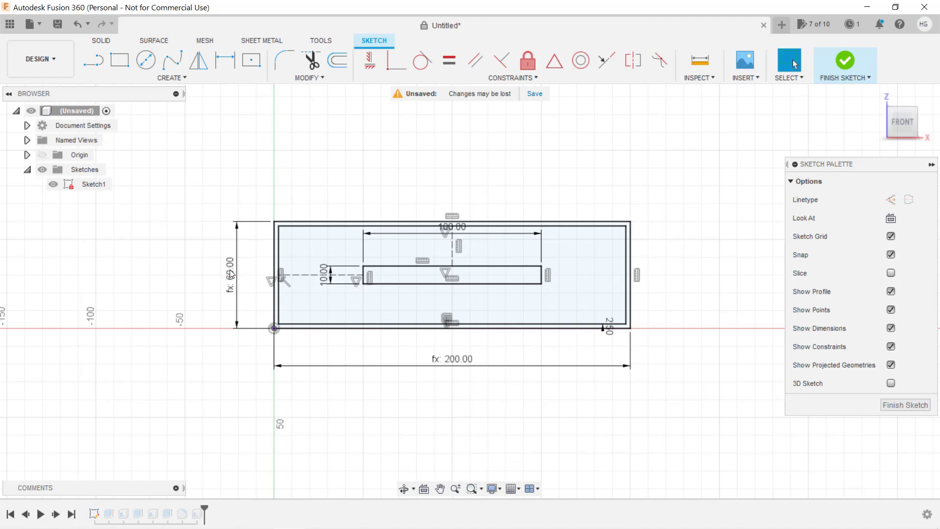
Set the slot length to width/2, slot height to height/6, and the gap to wall+clearance.
scroll(460, 228, up, 3)
double_click(454, 230)
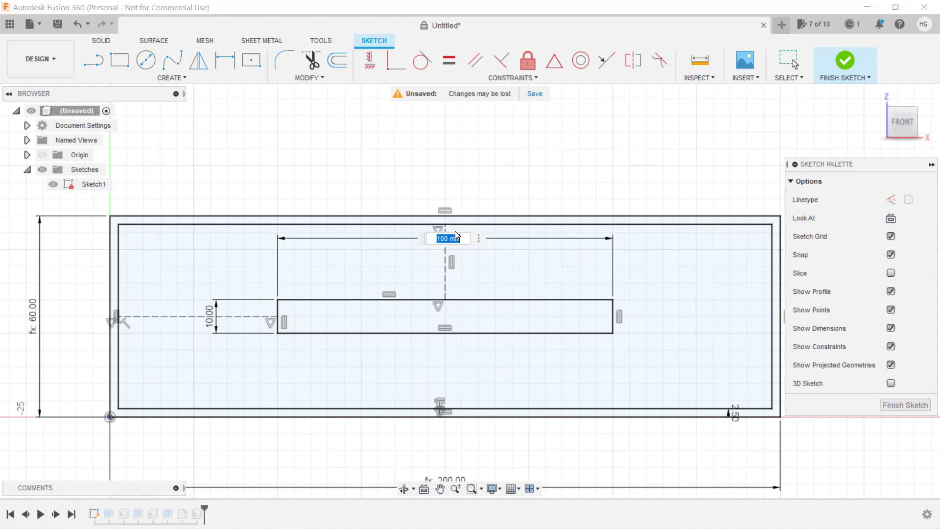
text(width/2)
key(Return)
scroll(451, 250, down, 1)
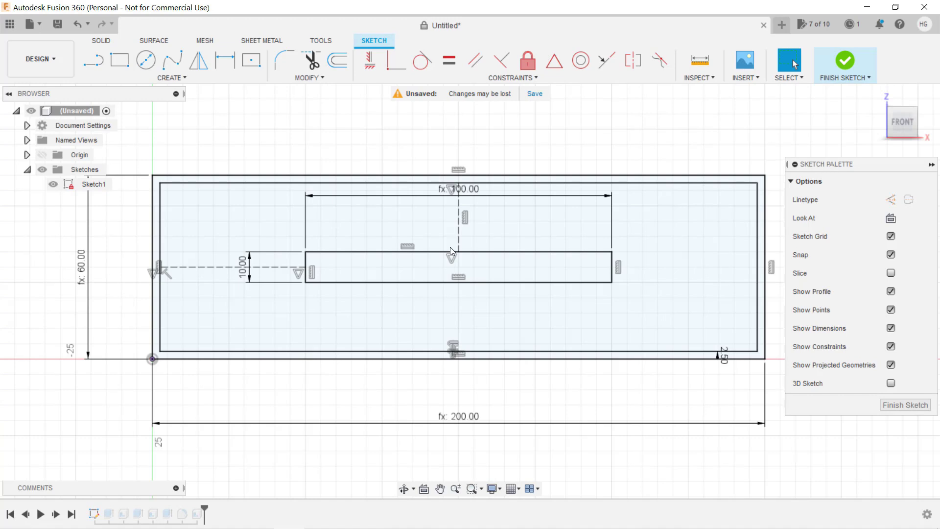
double_click(243, 269)
text(height)
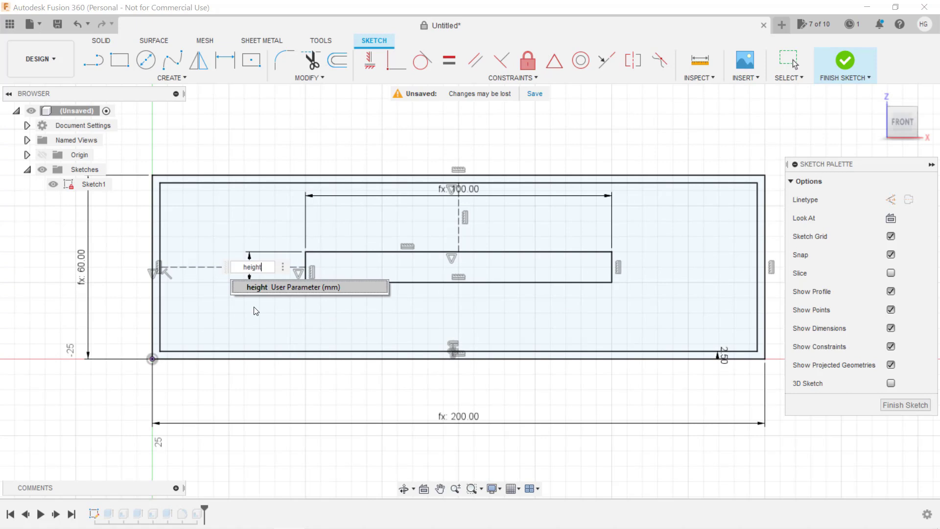
text(/6)
key(Return)
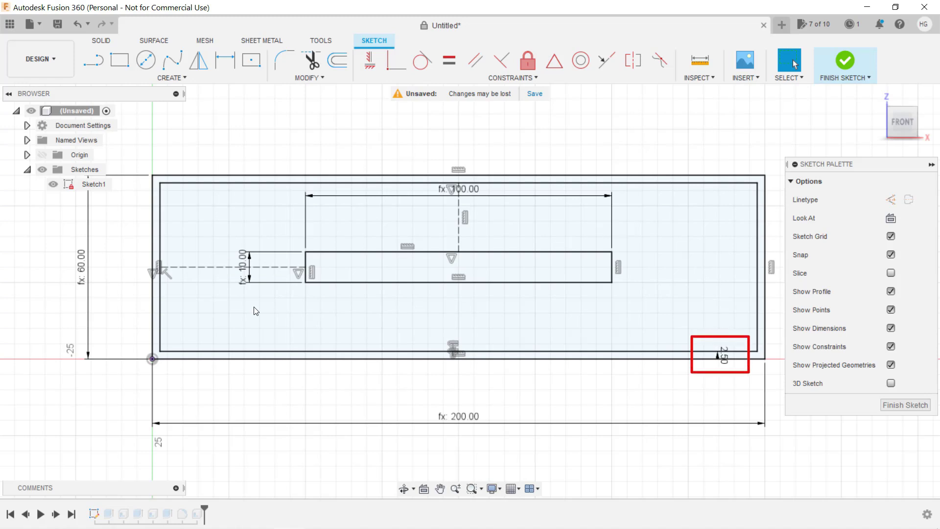
double_click(724, 354)
text(w)
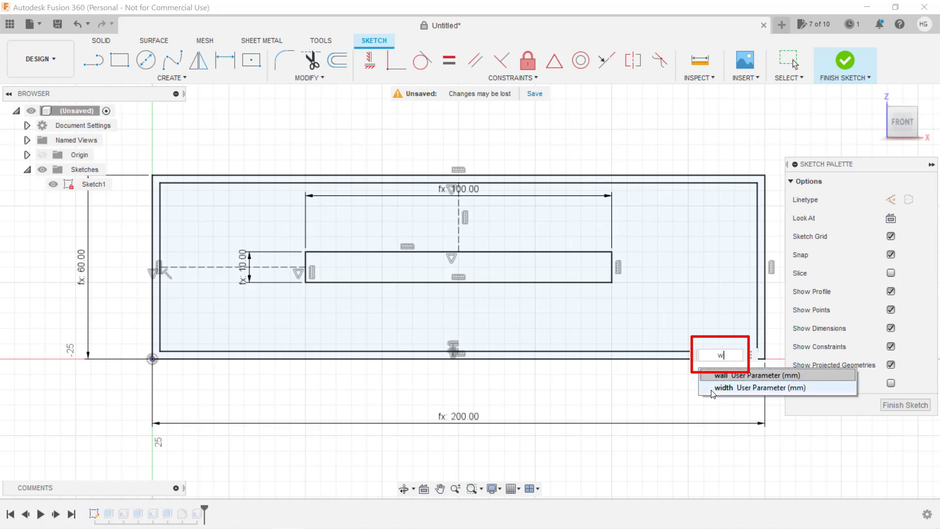
text(all+clearance)
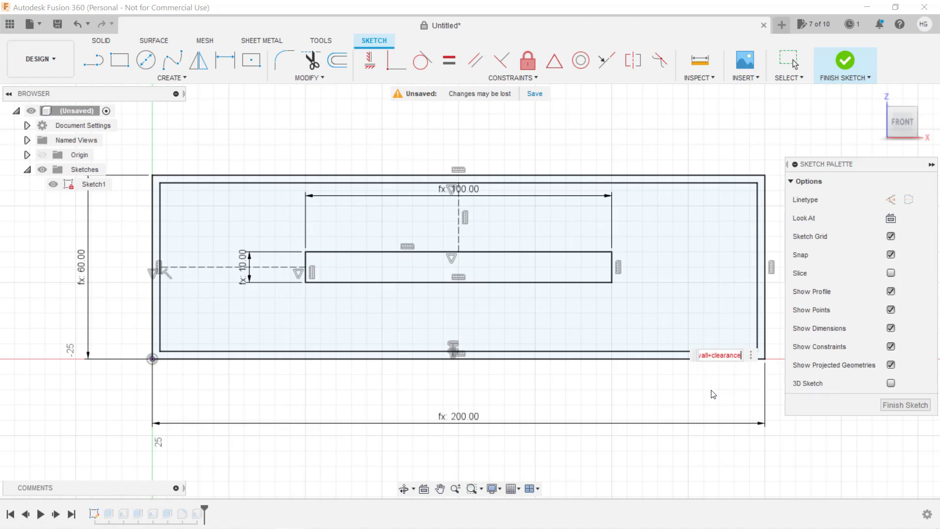
key(Return)
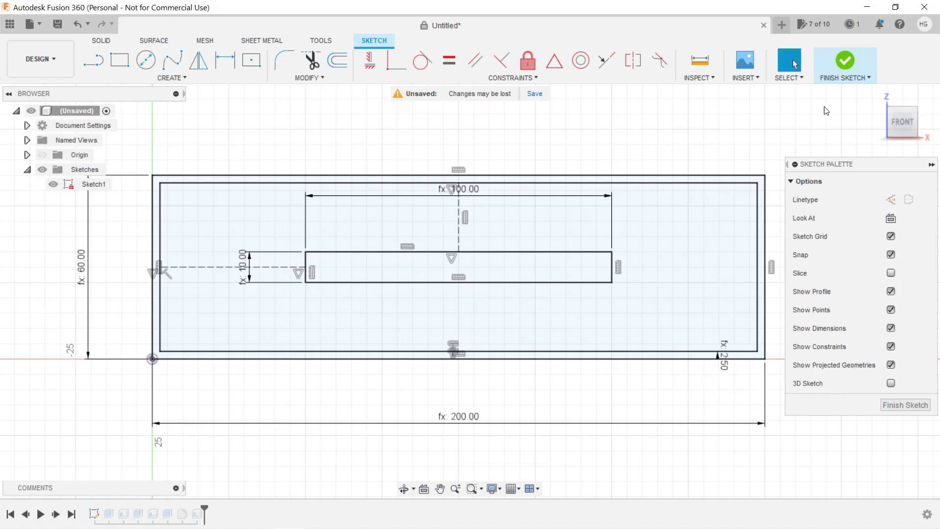
Finish the sketch and set the box extrusion distance to depth.
click(833, 64)
shift+middle_drag(545, 316, 466, 362)
key(Escape)
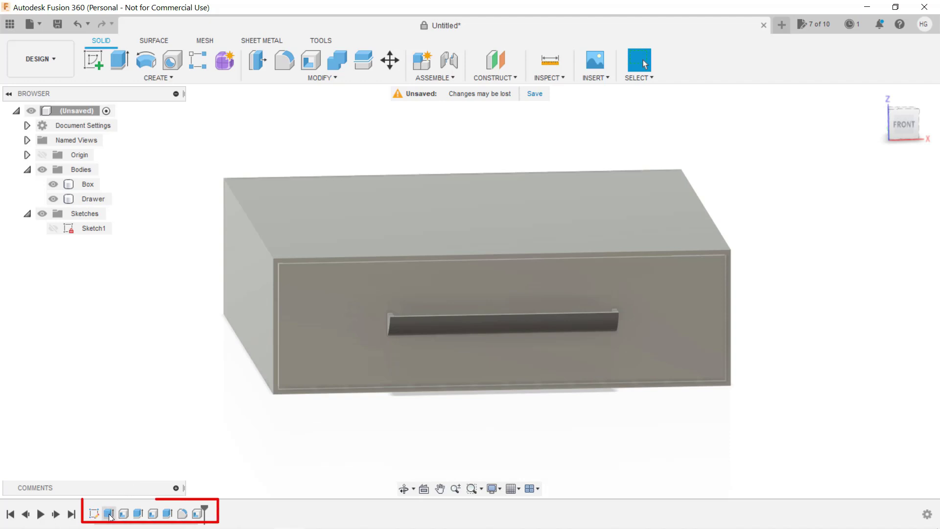
double_click(108, 514)
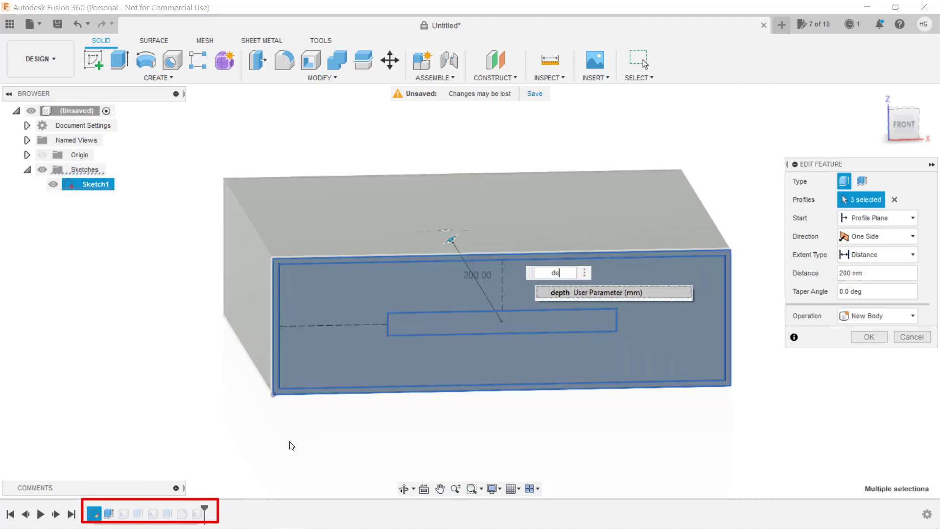
text(pth)
key(Return)
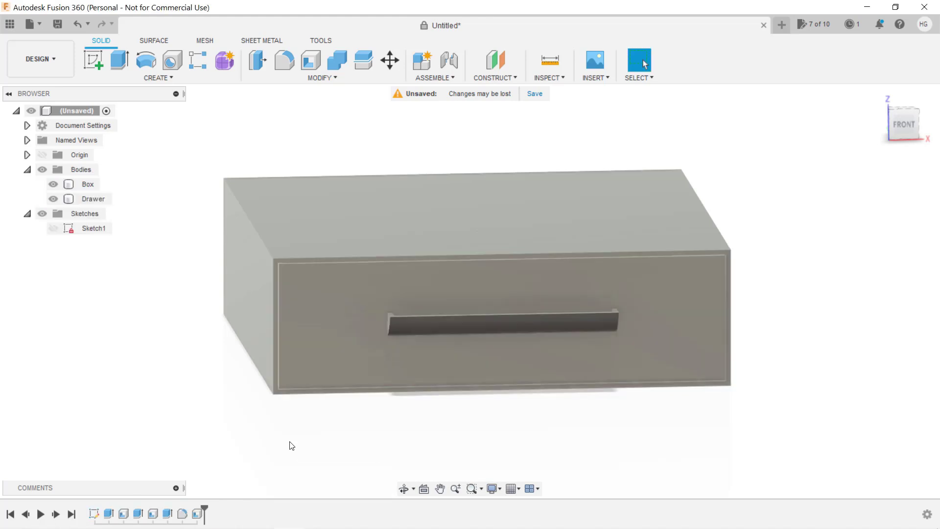
Set the drawer extrusion to depth-wall and the handle extrusion to -height/6.
double_click(137, 512)
text(dep)
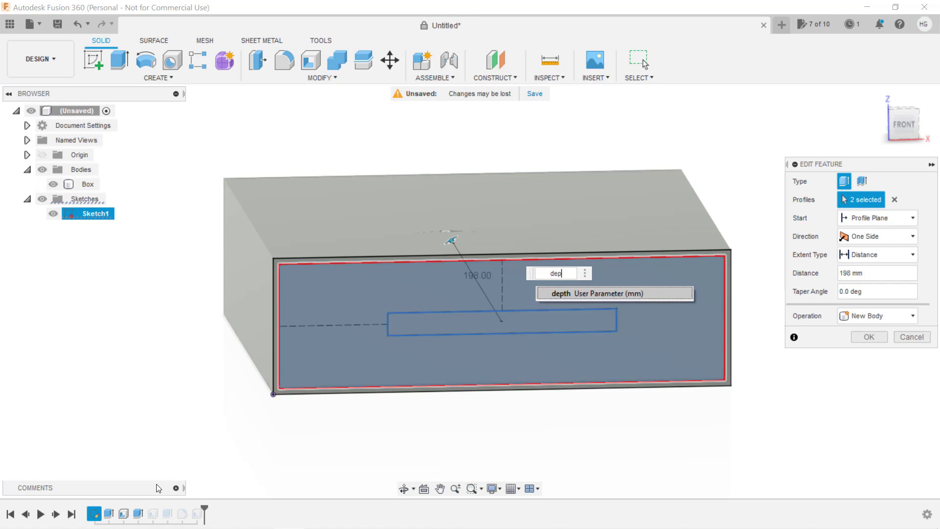
text(th-wall)
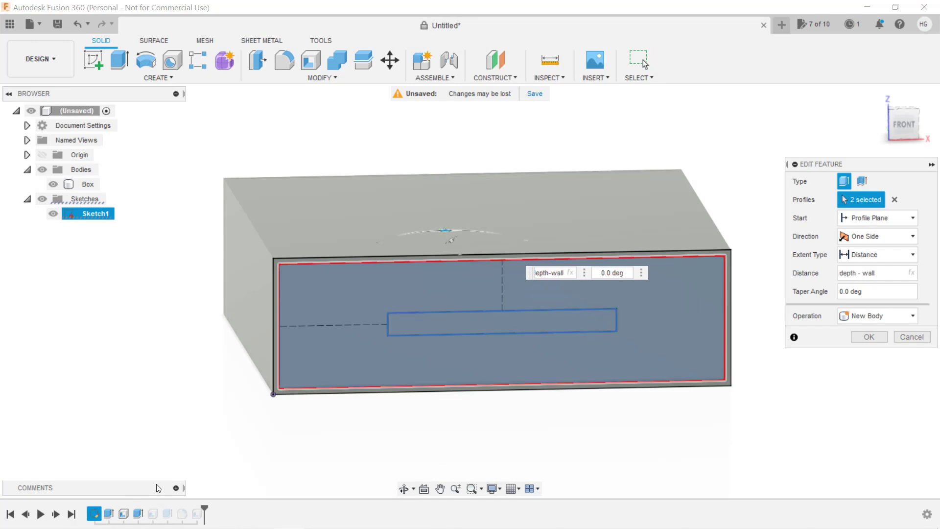
key(Return)
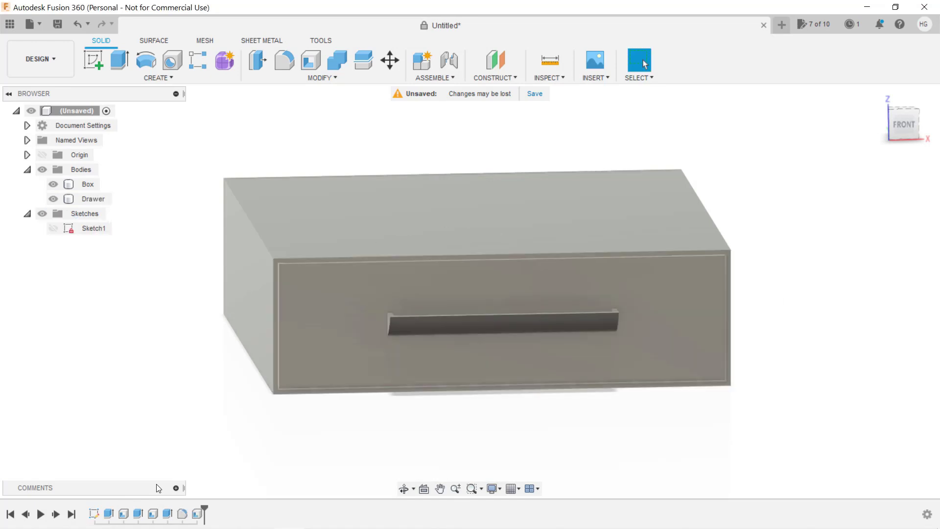
double_click(167, 513)
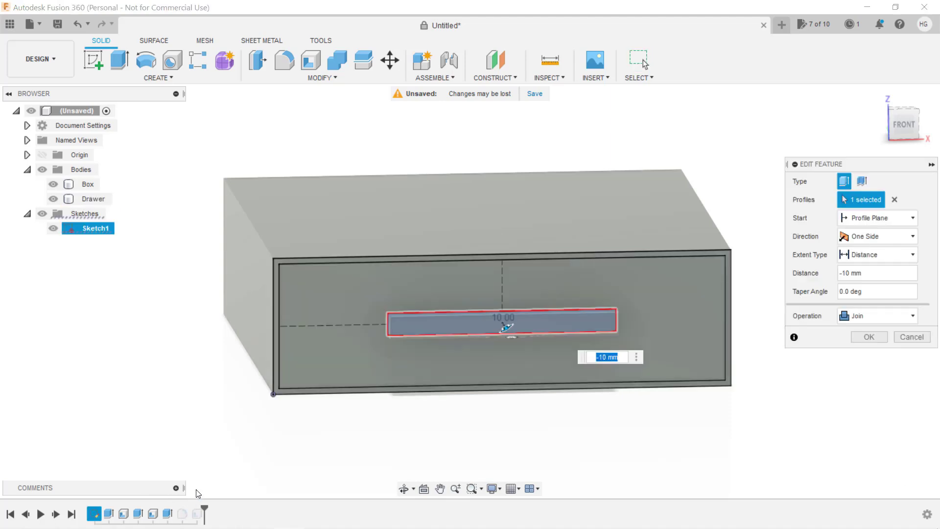
key(Home)
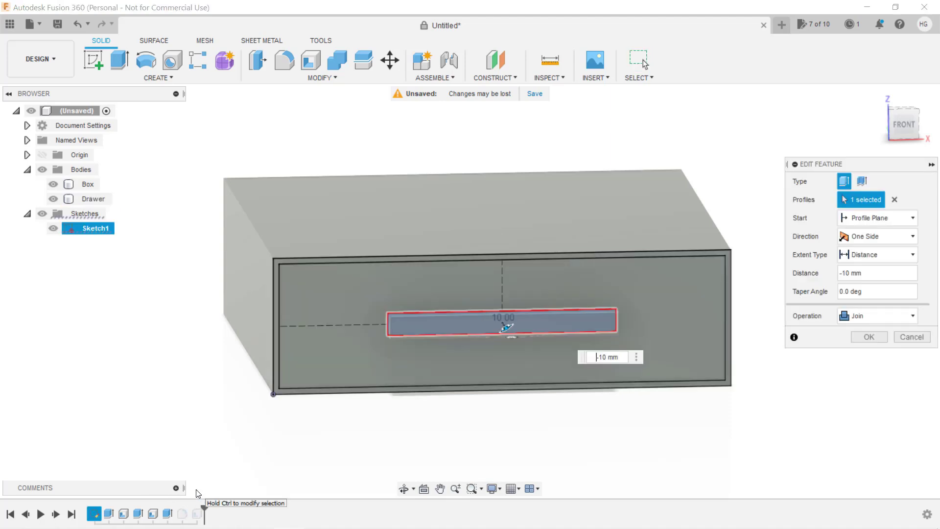
key(Right)
key(shift+End)
text(height/6)
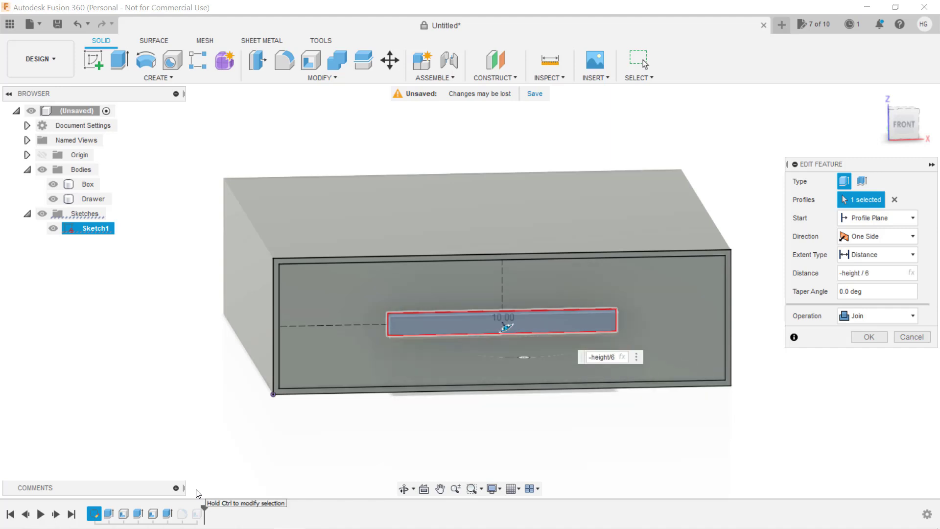
key(Return)
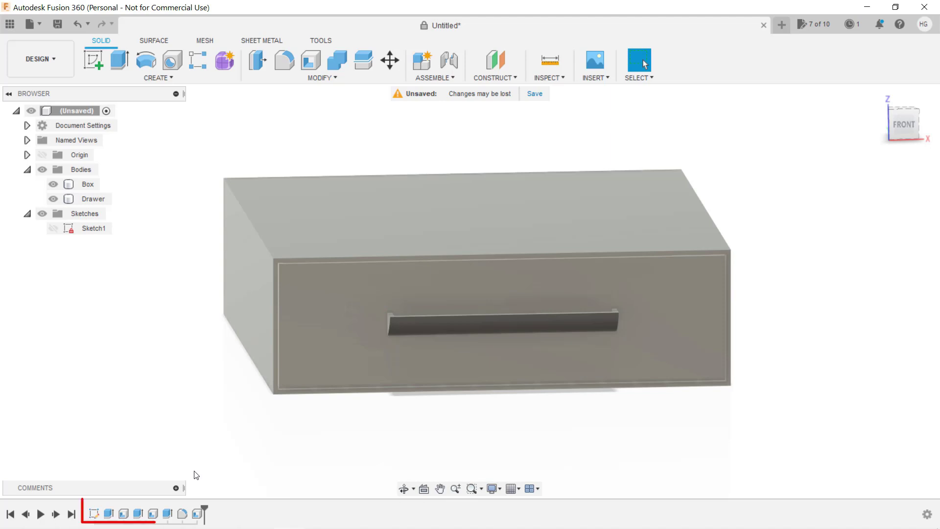
Replace the 2 mm inside thickness with wall in the handle, drawer and box shell features.
double_click(198, 512)
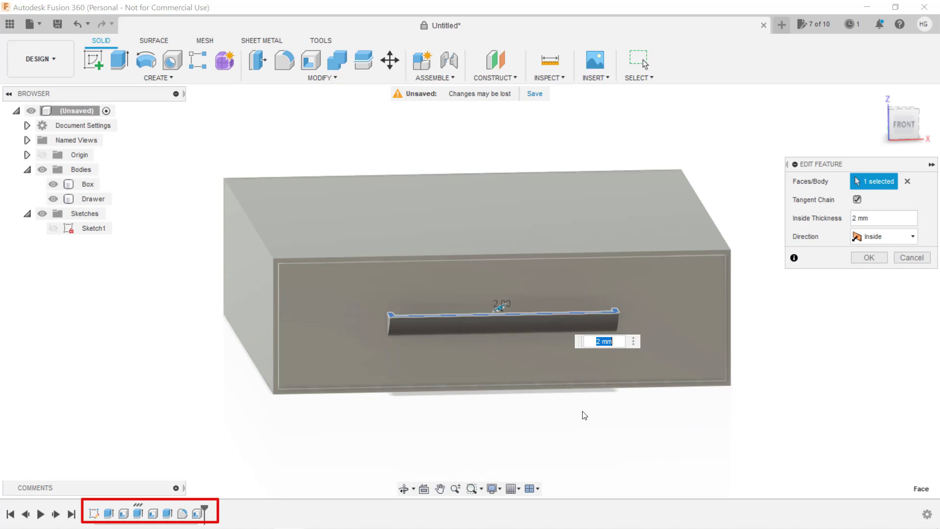
text(wall)
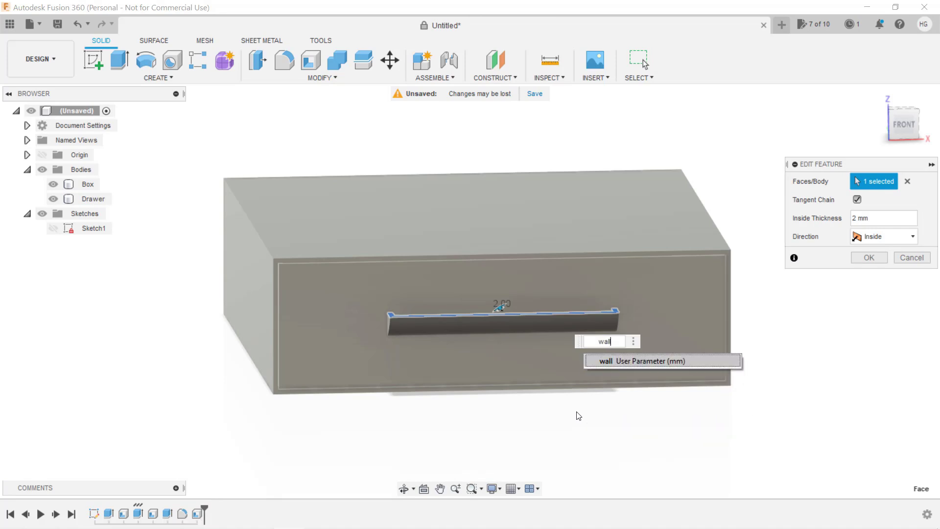
key(Return)
key(Return)
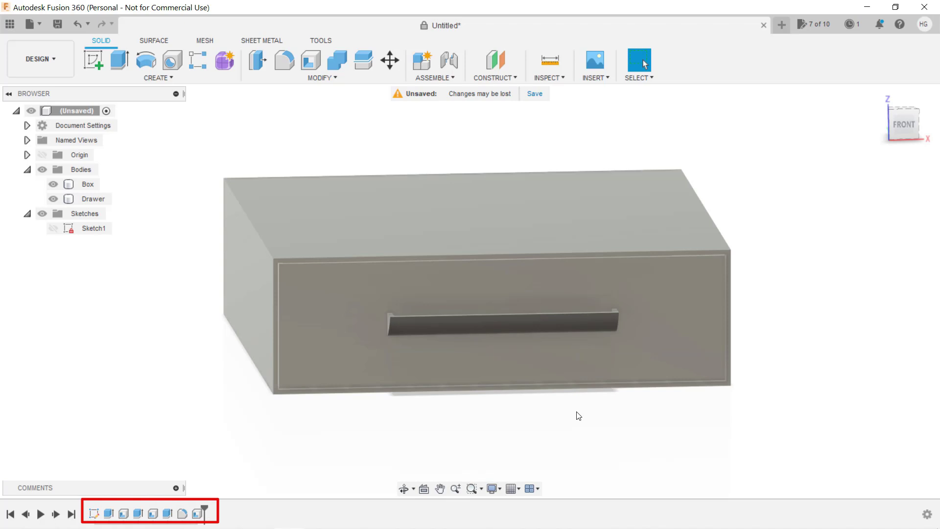
double_click(153, 513)
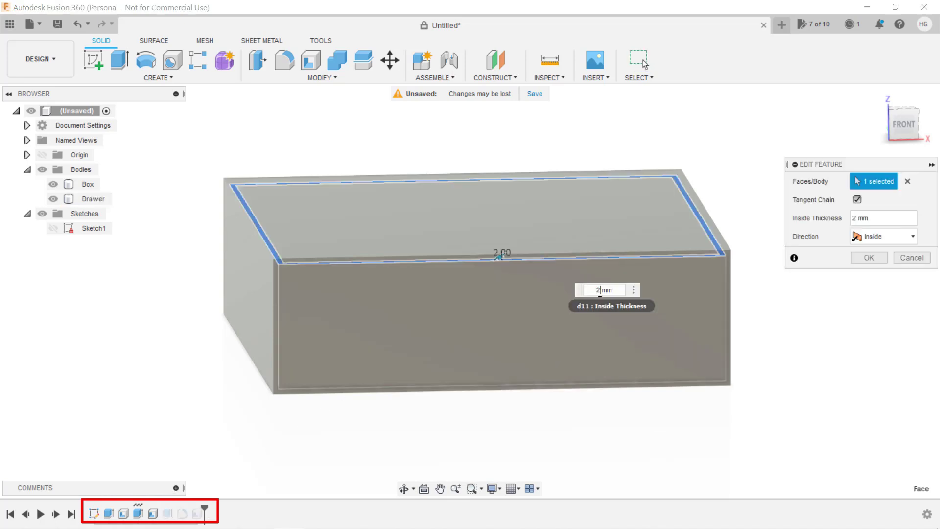
text(wall)
key(Return)
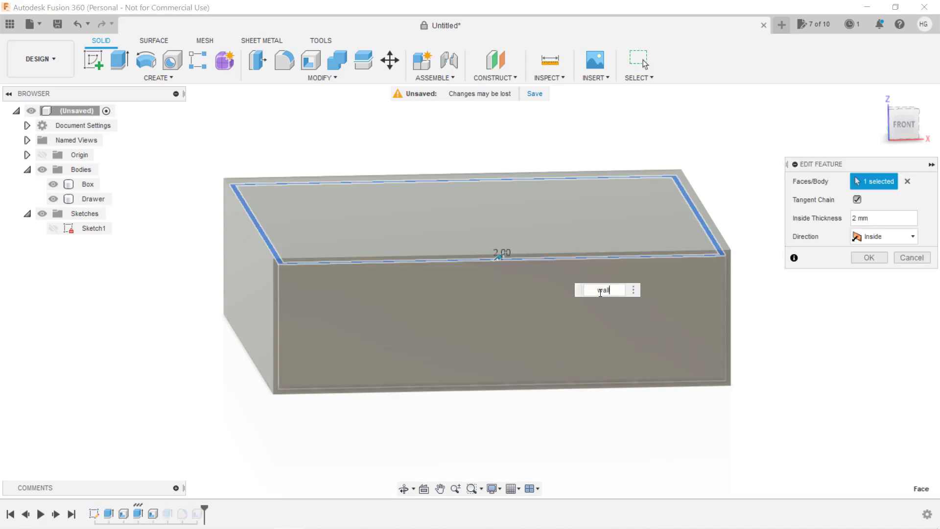
key(Return)
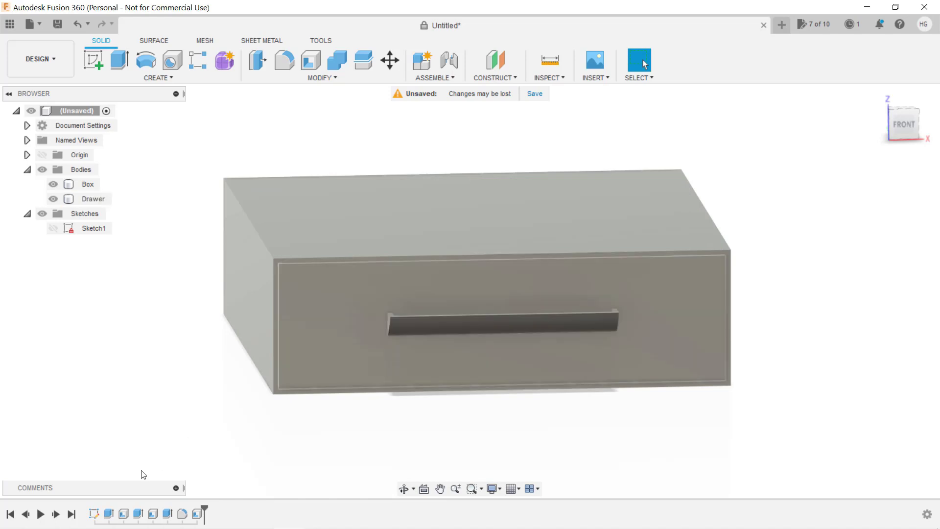
double_click(128, 514)
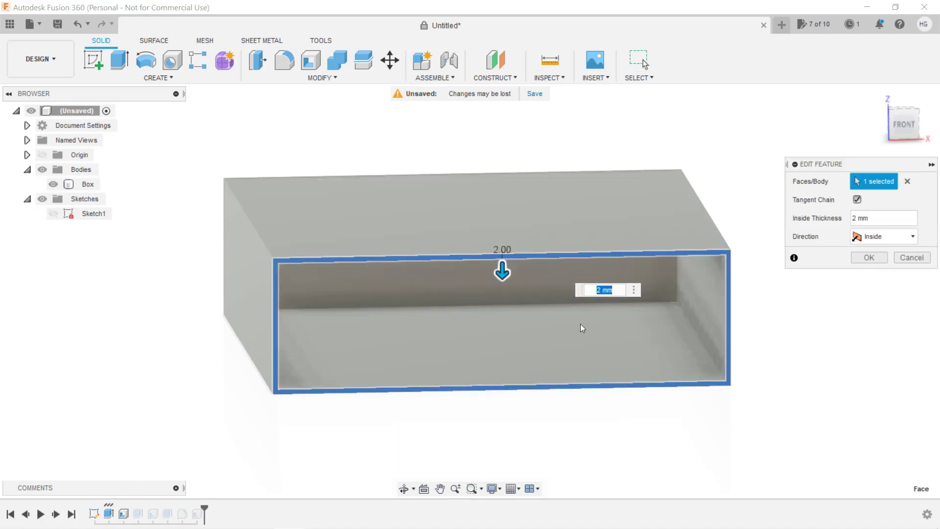
text(wall)
key(Return)
key(Return)
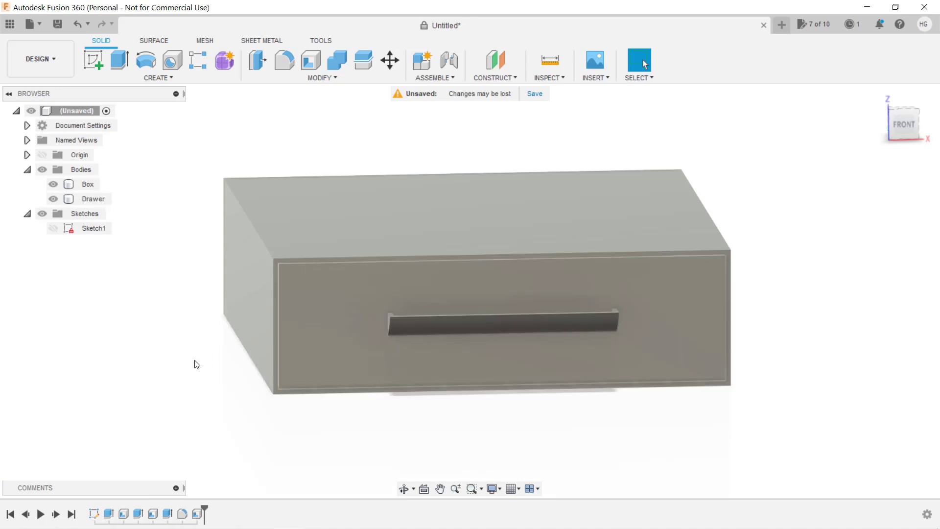
In Change Parameters, set width and depth to 150 mm and height to 35 mm.
click(323, 77)
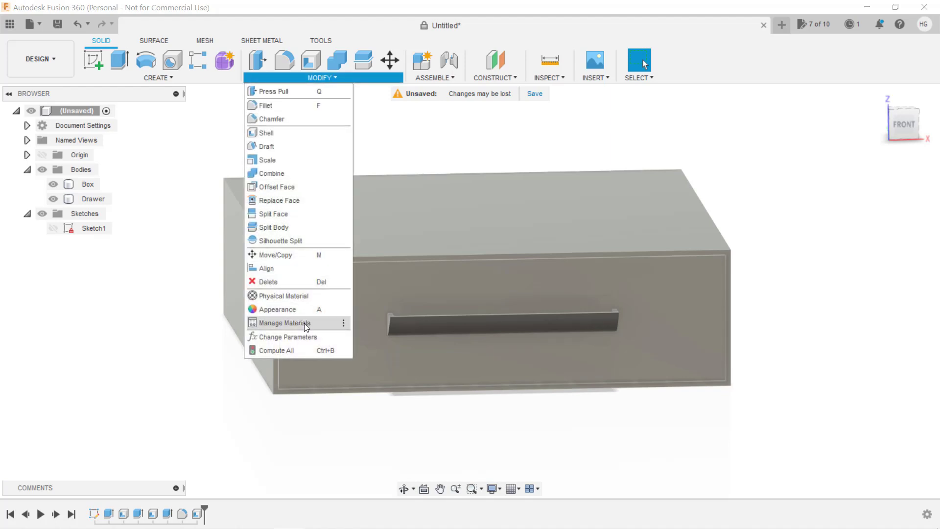
click(305, 337)
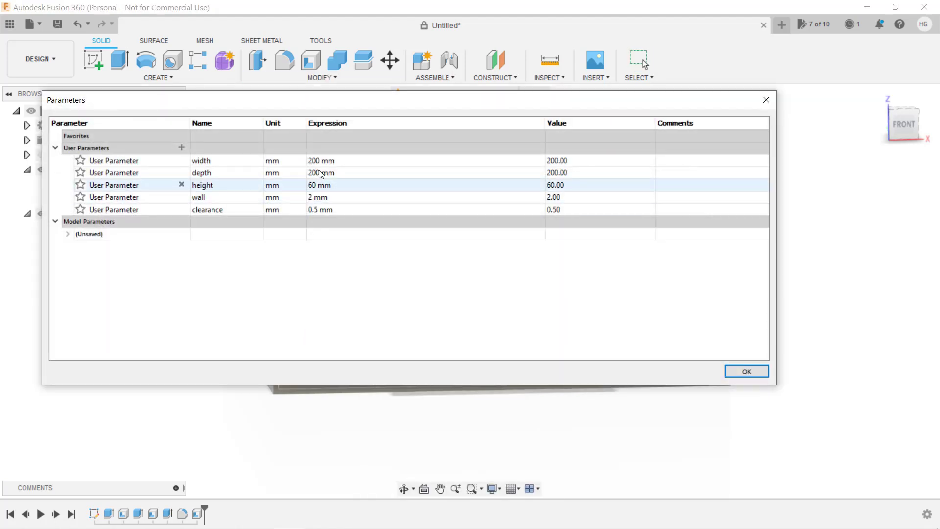
click(318, 162)
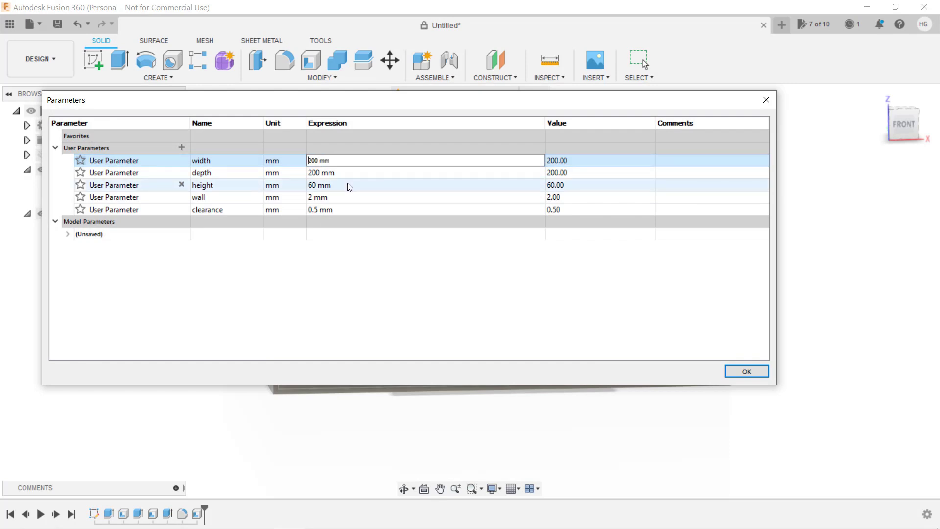
text(150)
key(Tab)
text(150)
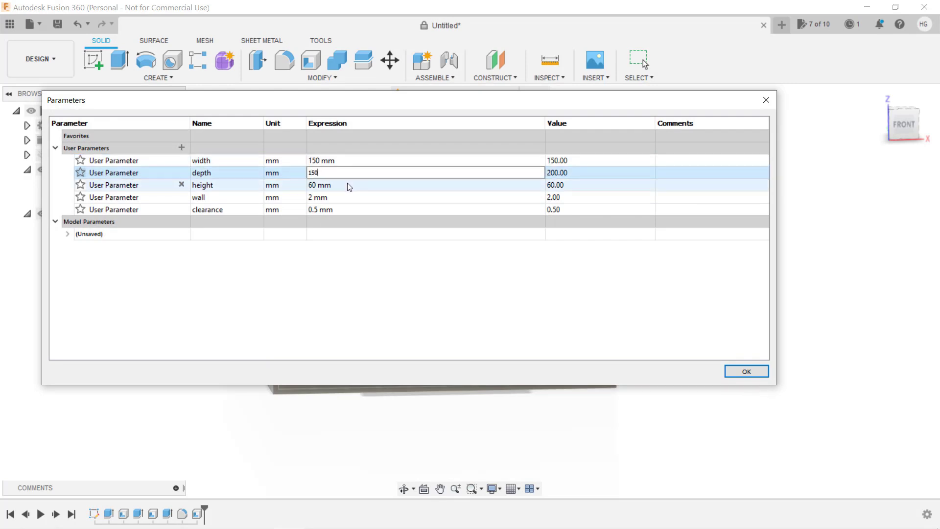
key(Tab)
text(35)
key(Tab)
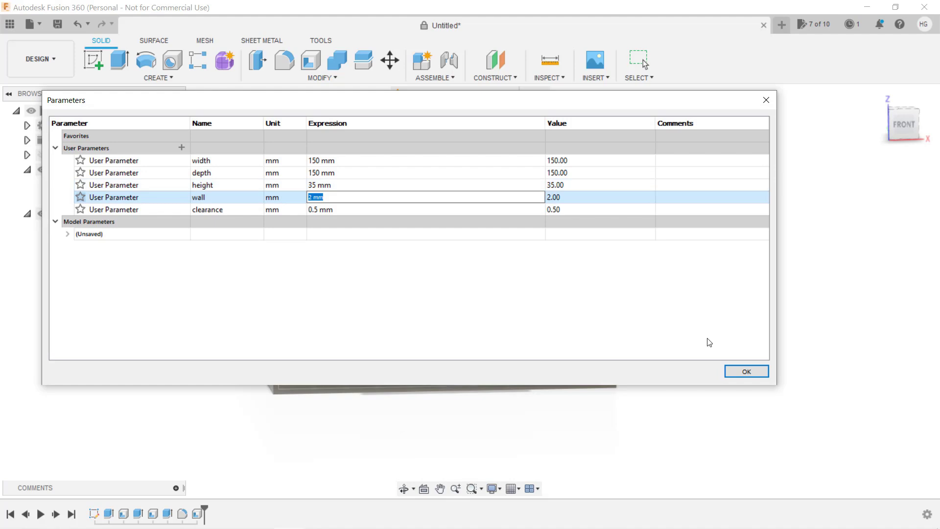
click(746, 374)
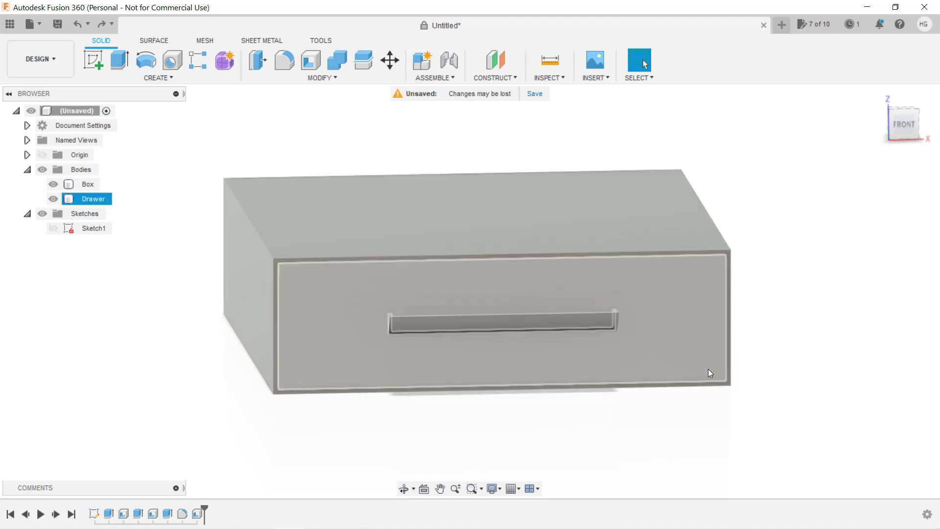
Export the Box body as Box.stl into Downloads.
click(785, 382)
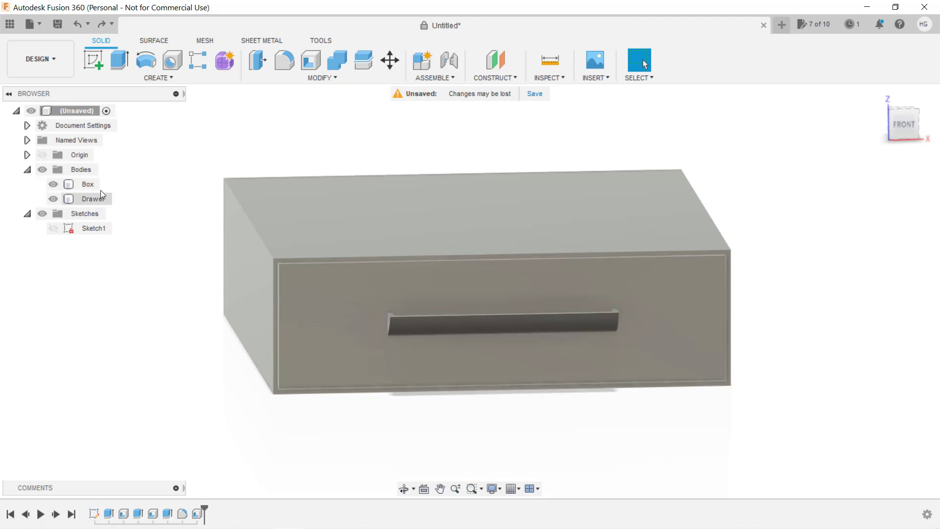
right_click(88, 185)
click(126, 315)
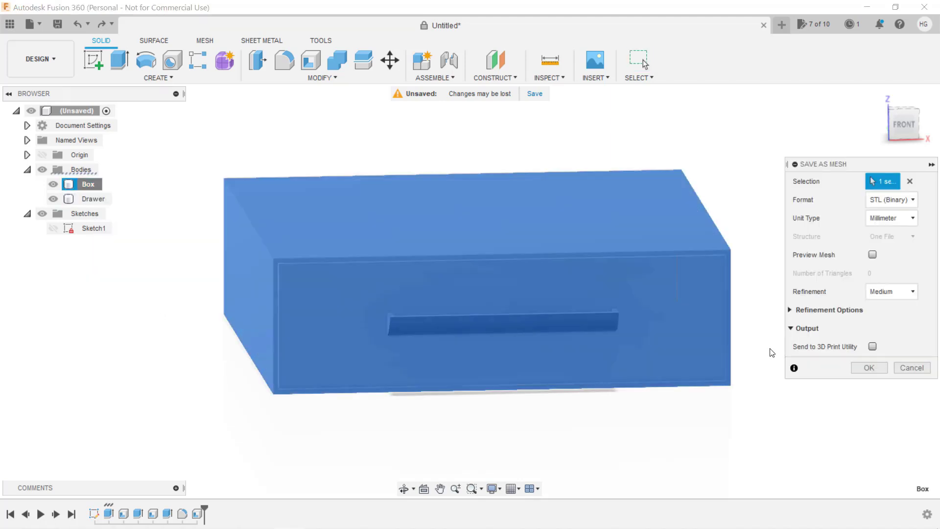
click(863, 367)
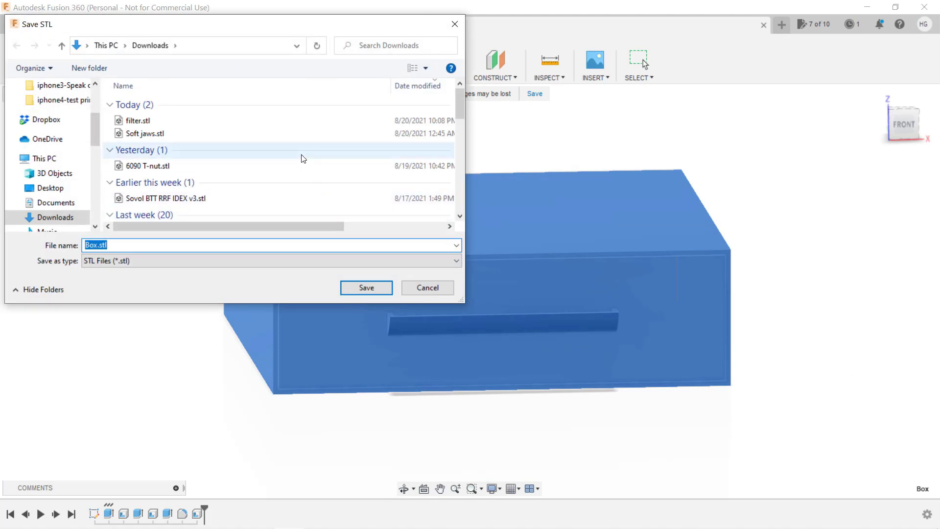
click(366, 287)
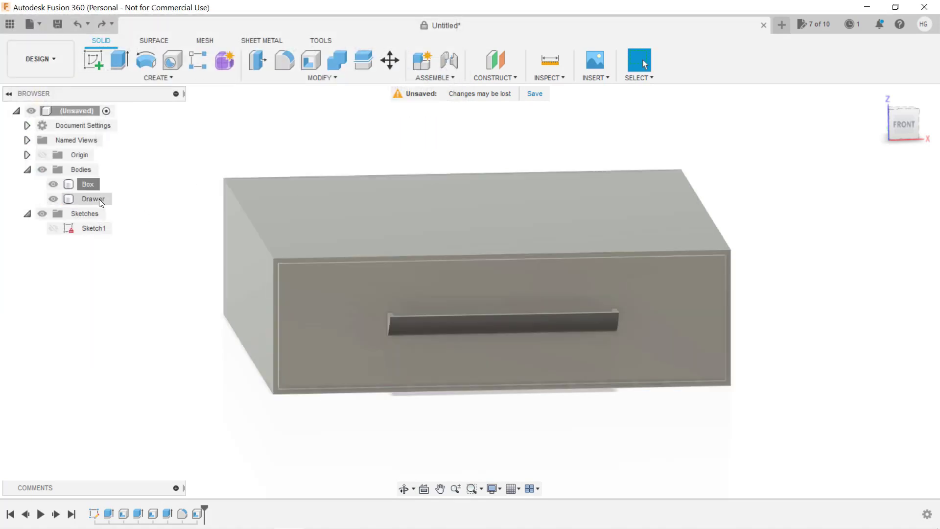
Save the Drawer body as a mesh, accepting the STL settings for Drawer.stl.
right_click(99, 199)
click(172, 326)
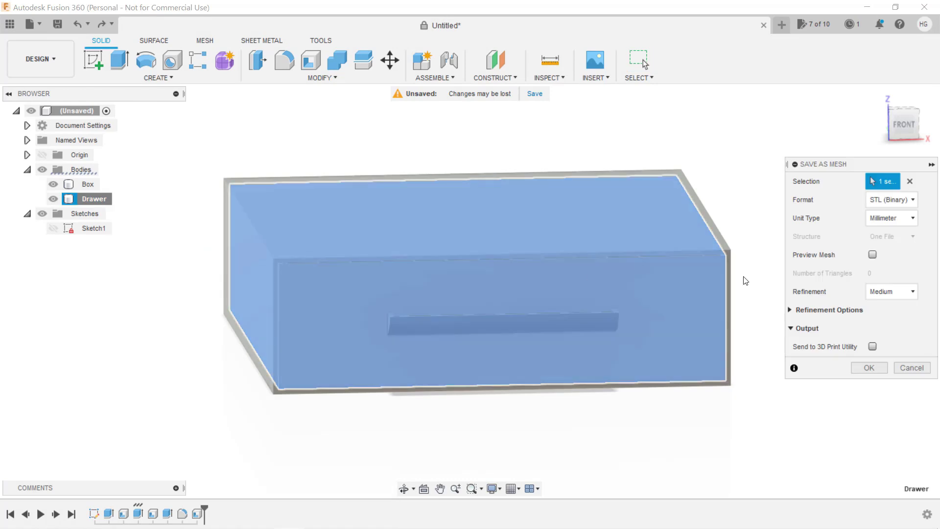
click(856, 366)
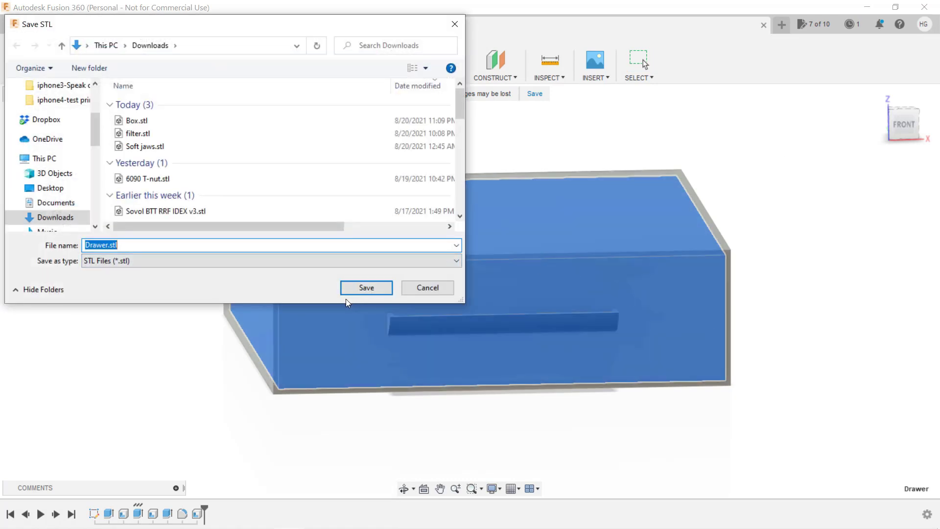